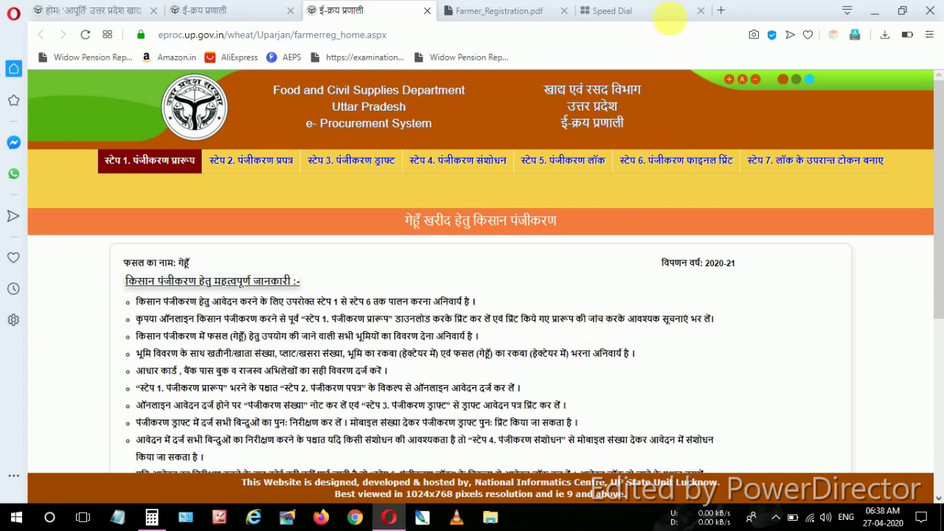
Open the Food Portal's 'खरीद हेतु किसान पंजीकरण' tile for Rabi 2020-21 registration options
left_click(648, 9)
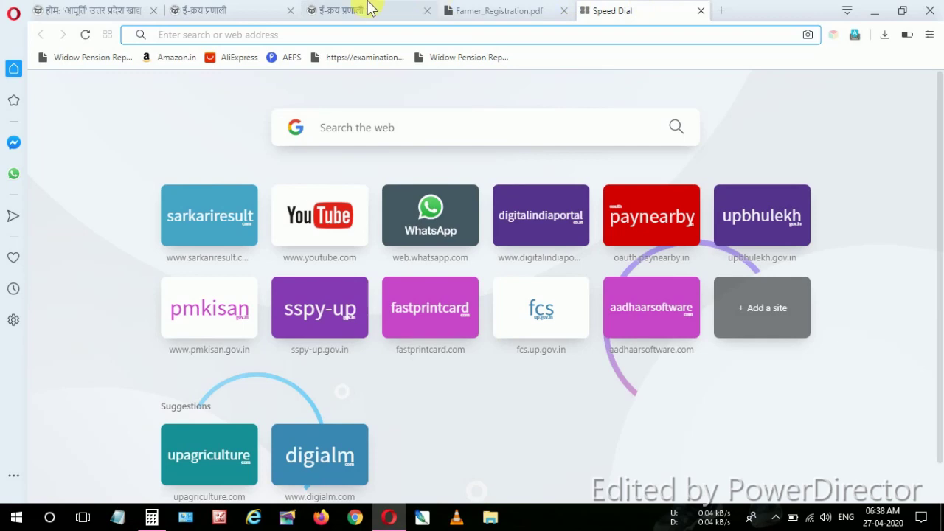
left_click(101, 9)
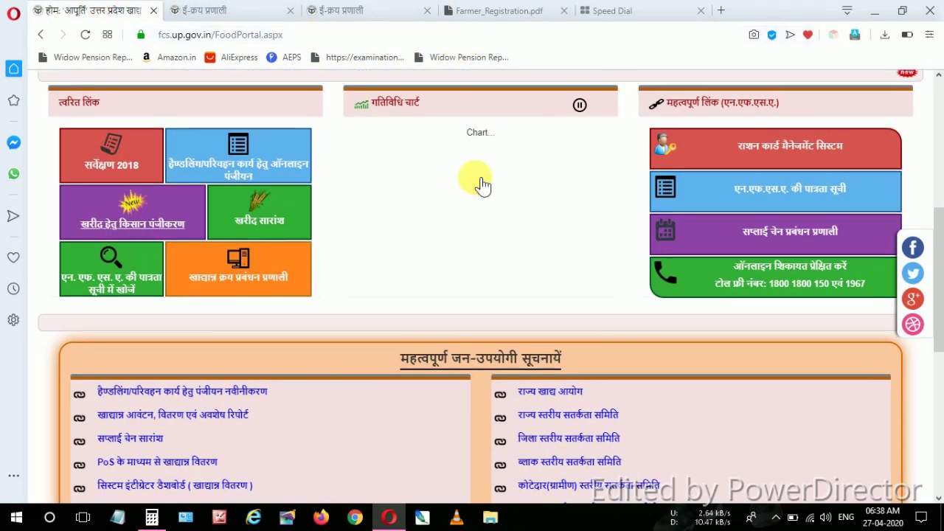
scroll(480, 184, "up", 5)
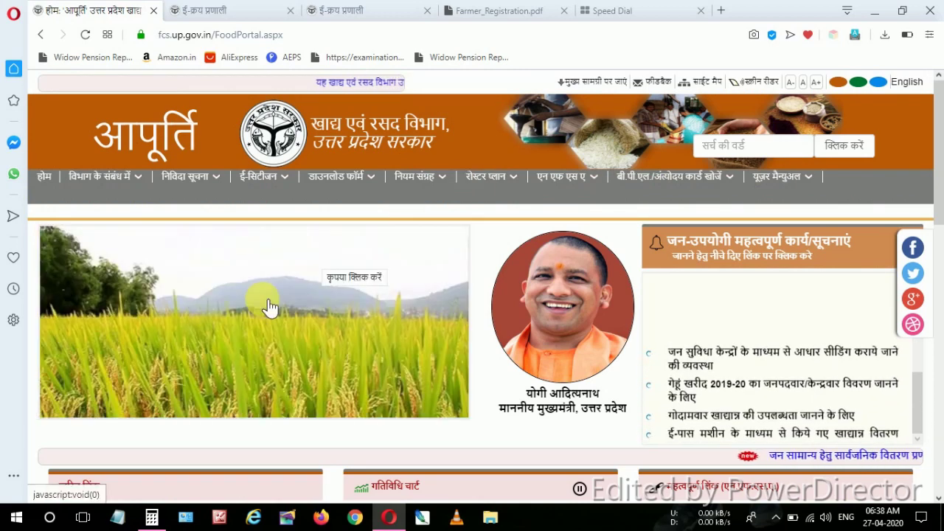
scroll(269, 308, "down", 5)
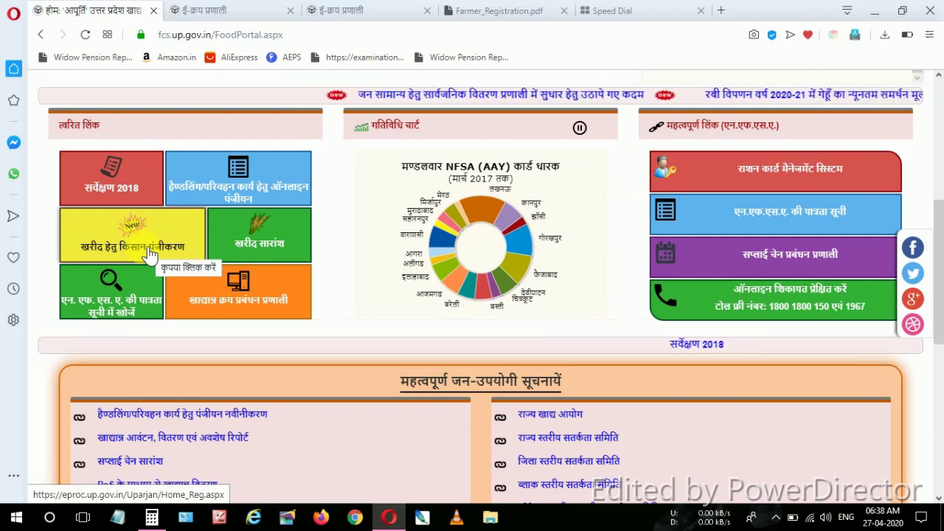
left_click(147, 252)
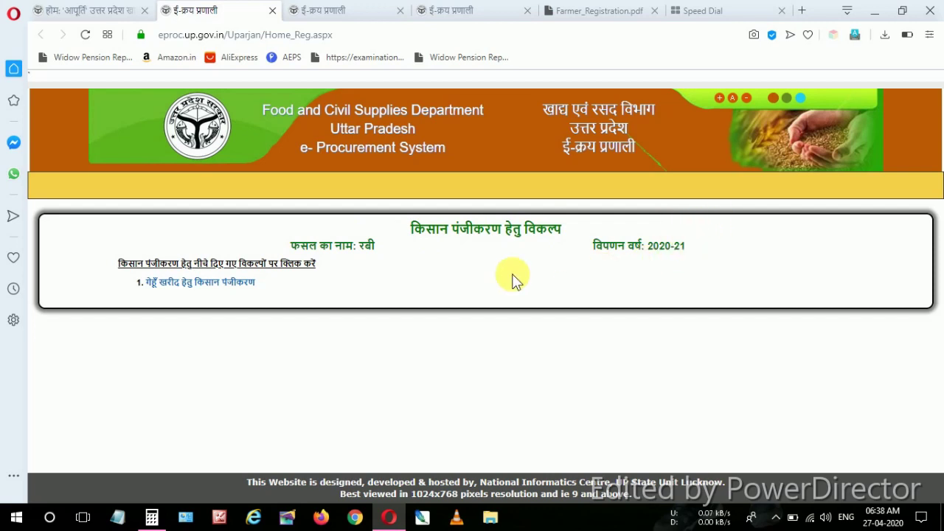
Open wheat purchase registration, close the two extra ई-क्रय प्रणाली tabs, and view Farmer_Registration.pdf
left_click(188, 291)
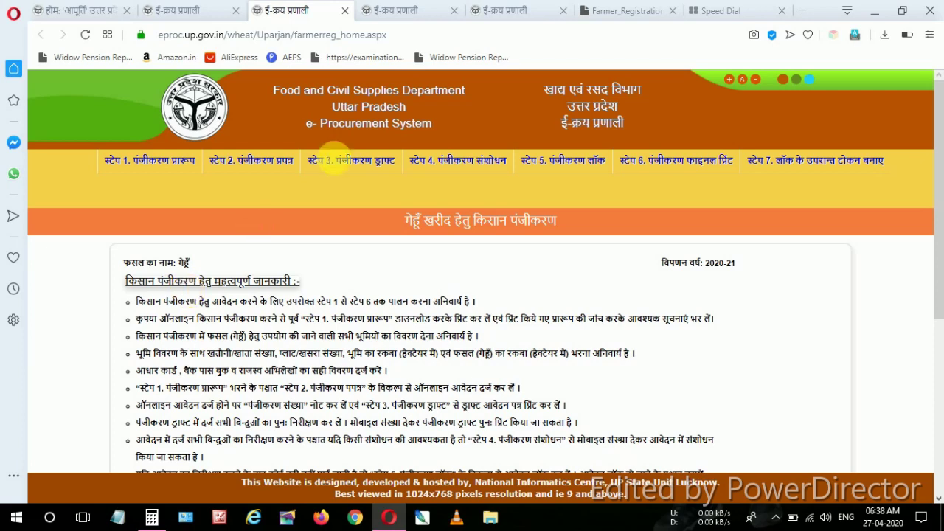
left_click(454, 10)
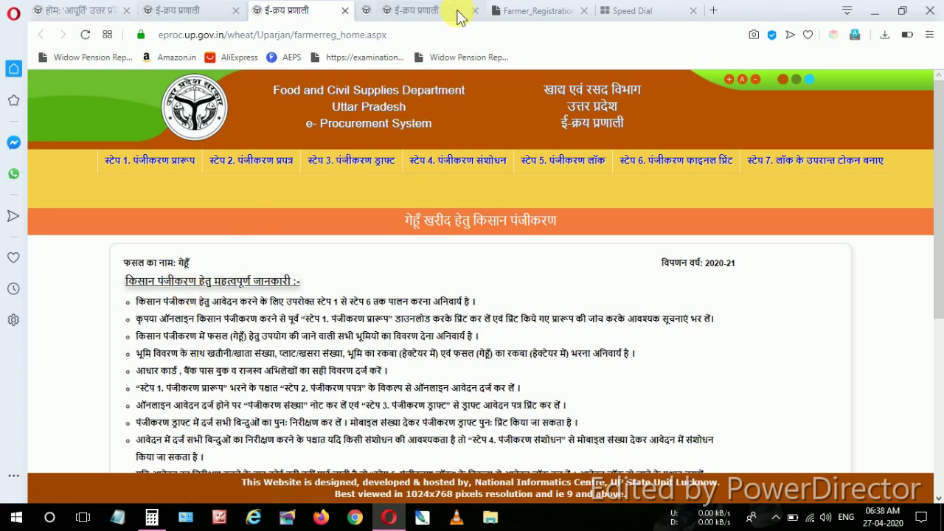
left_click(455, 10)
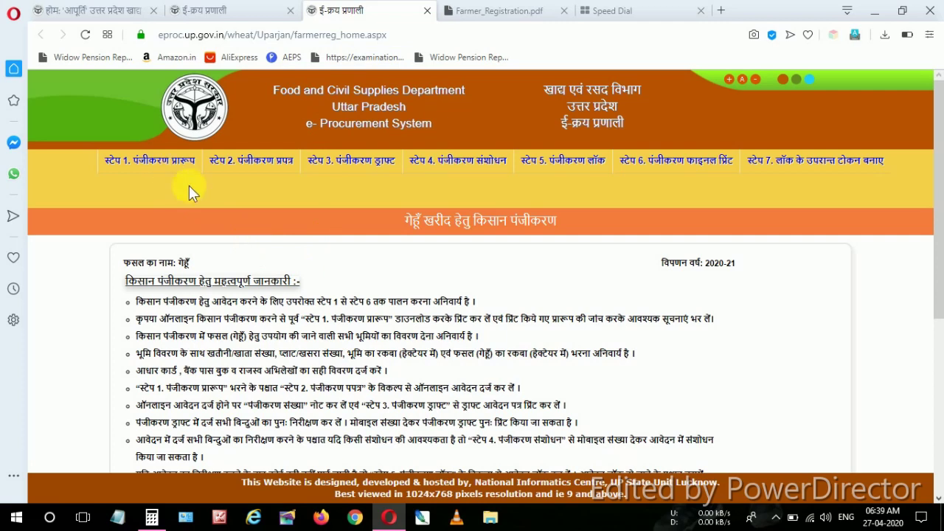
left_click(495, 10)
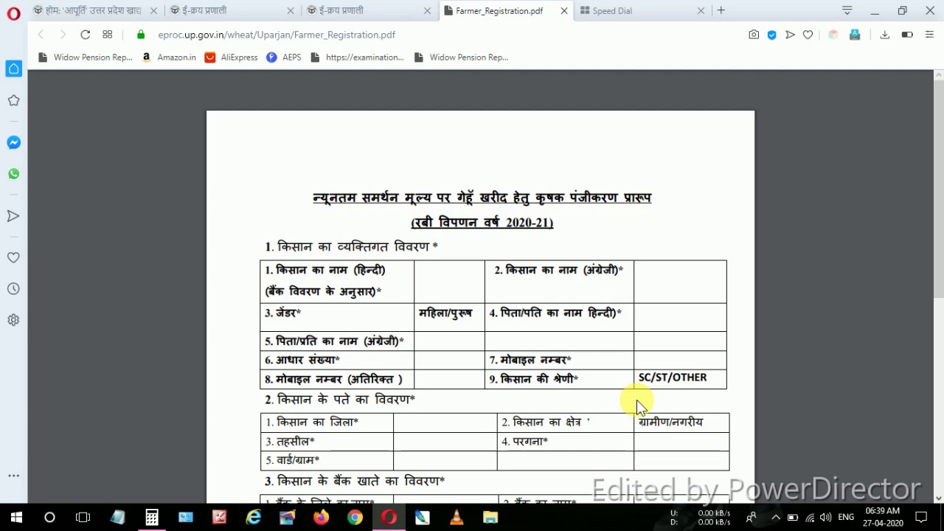
Review the blank Farmer_Registration.pdf proforma, then return to the wheat registration steps page
scroll(668, 379, "down", 2)
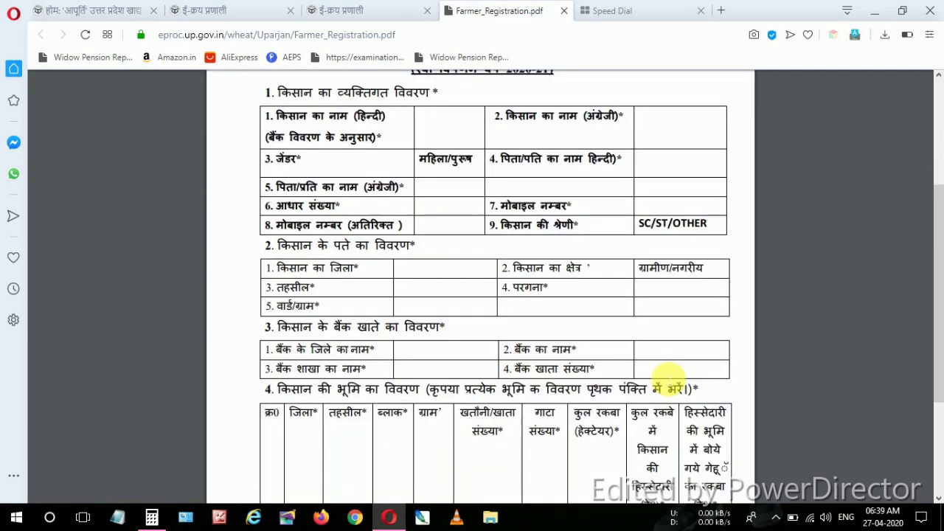
scroll(668, 378, "down", 2)
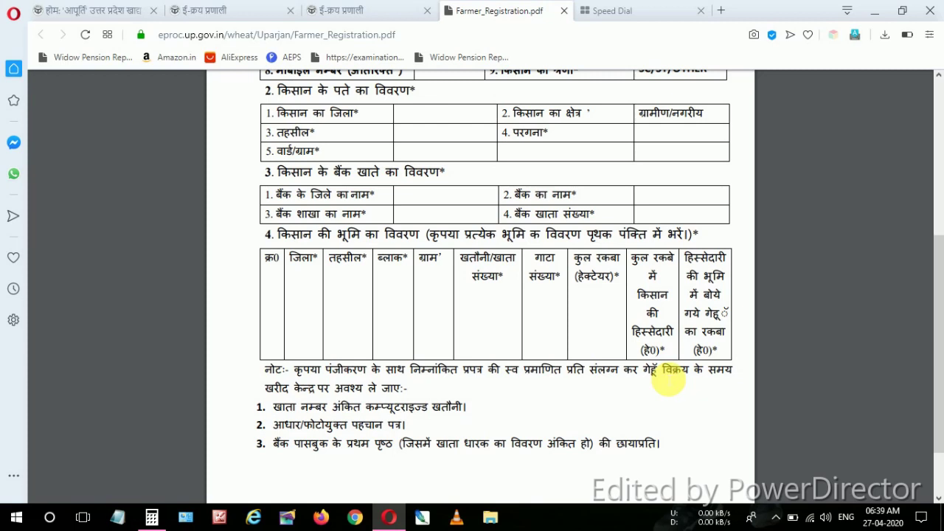
scroll(668, 379, "up", 5)
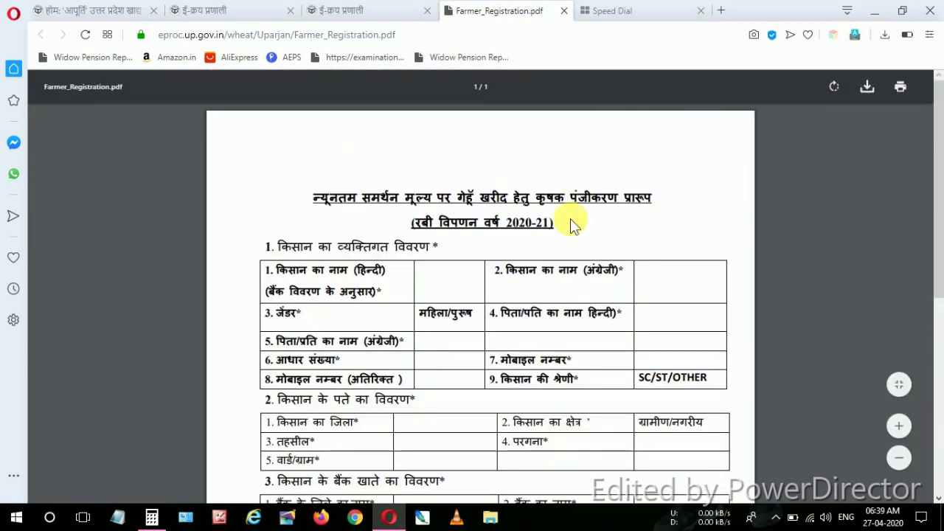
left_click(378, 9)
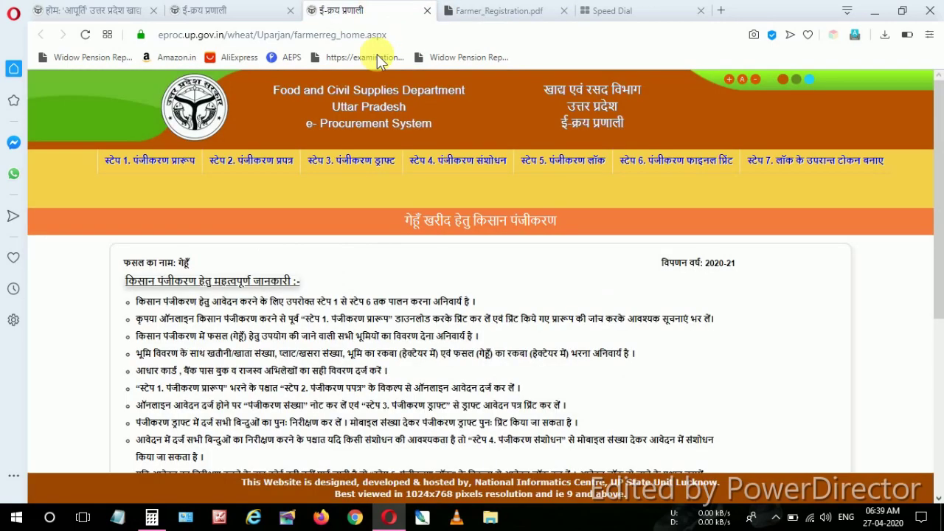
Open Step 2 पंजीकरण प्रपत्र with the farmer's mobile number and the captcha, then proceed
left_click(277, 169)
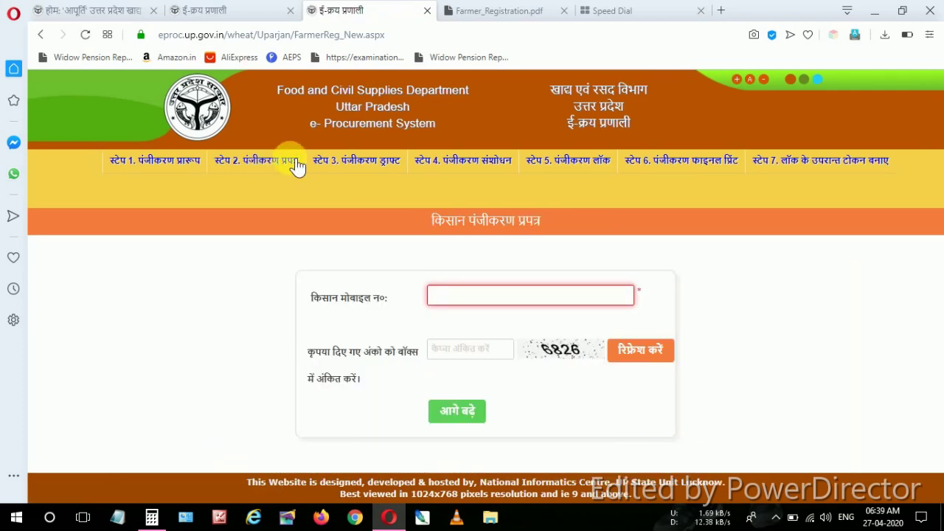
left_click(483, 299)
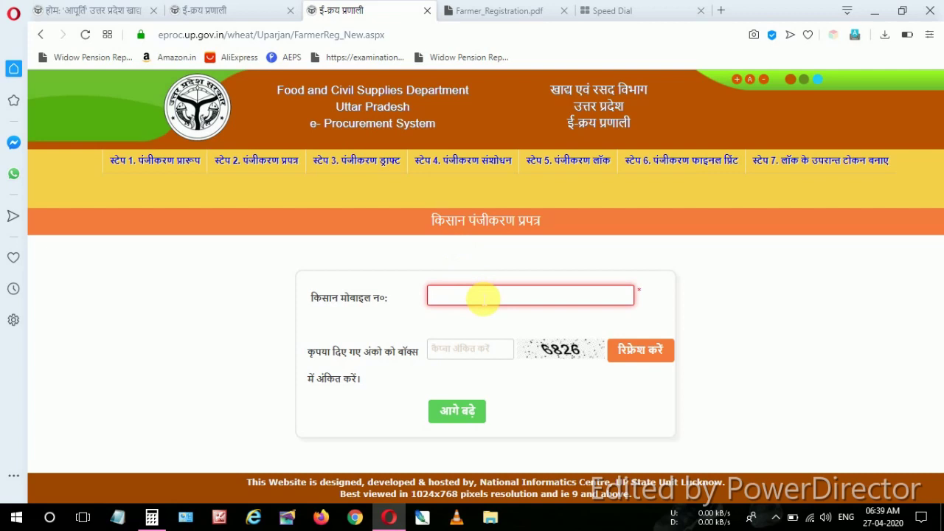
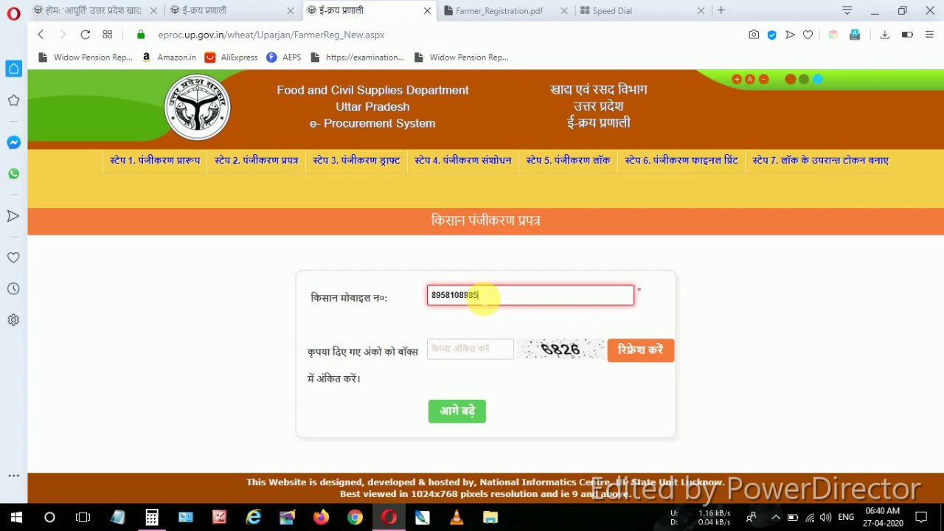
left_click(474, 350)
type("6")
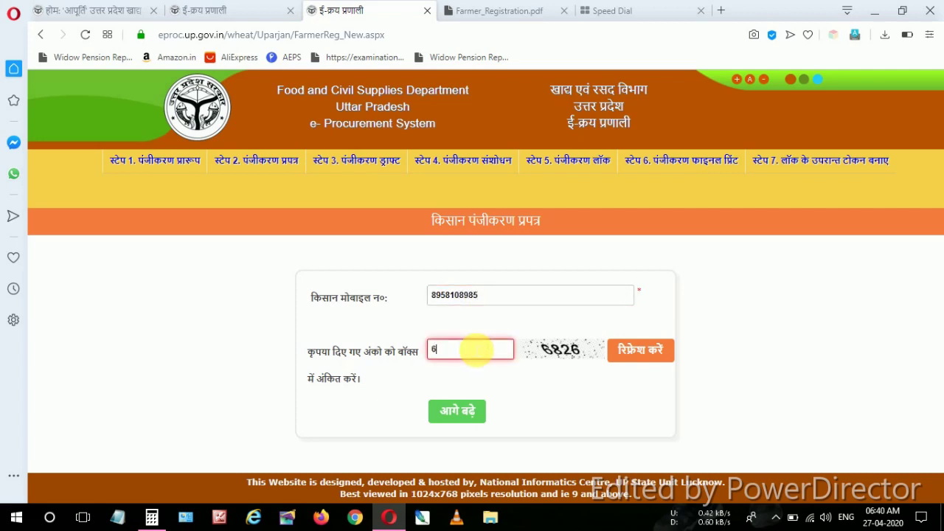
type("826")
key("Tab")
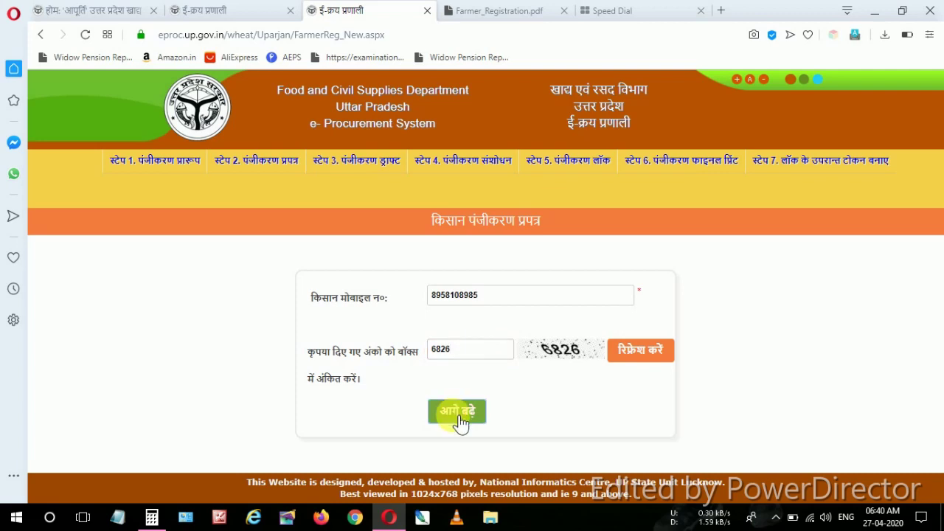
left_click(457, 412)
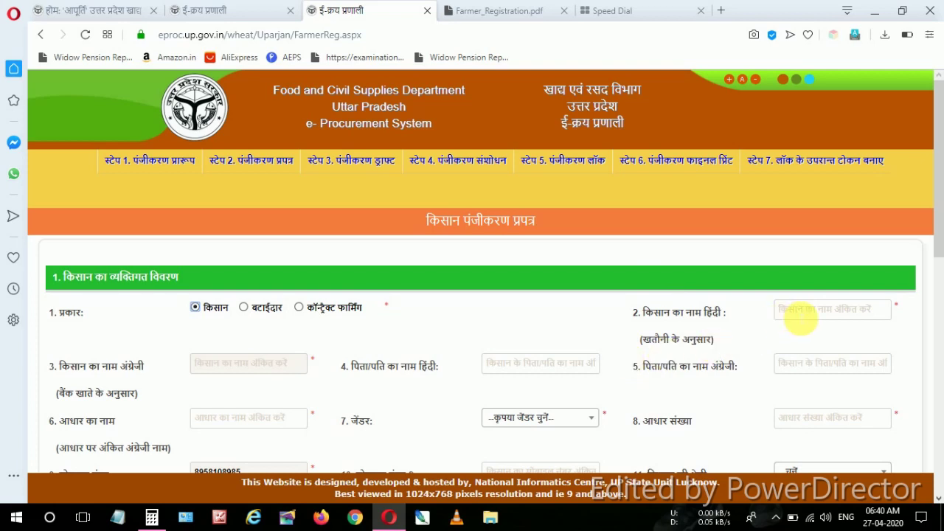
Enter the farmer's name in the registration form
left_click(801, 321)
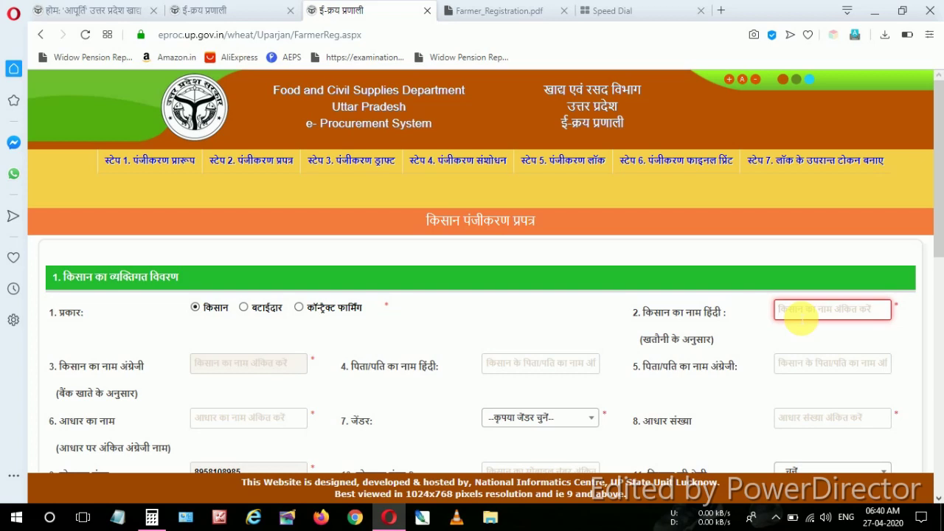
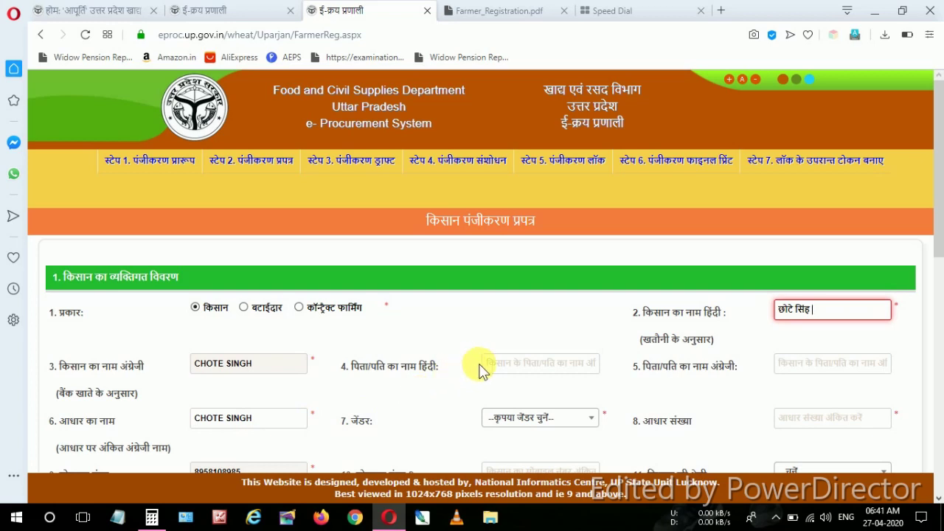
Enter the father's name and set the farmer's gender to पुरुष (male)
left_click(519, 363)
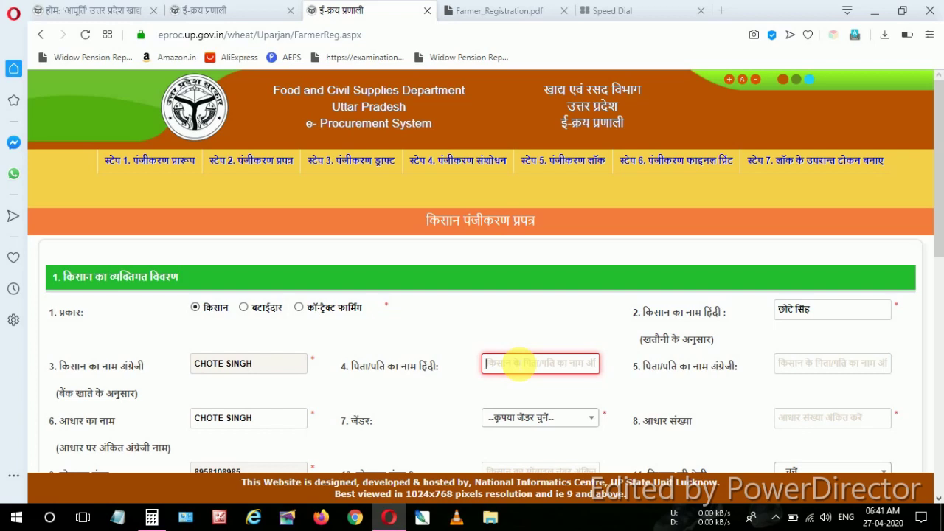
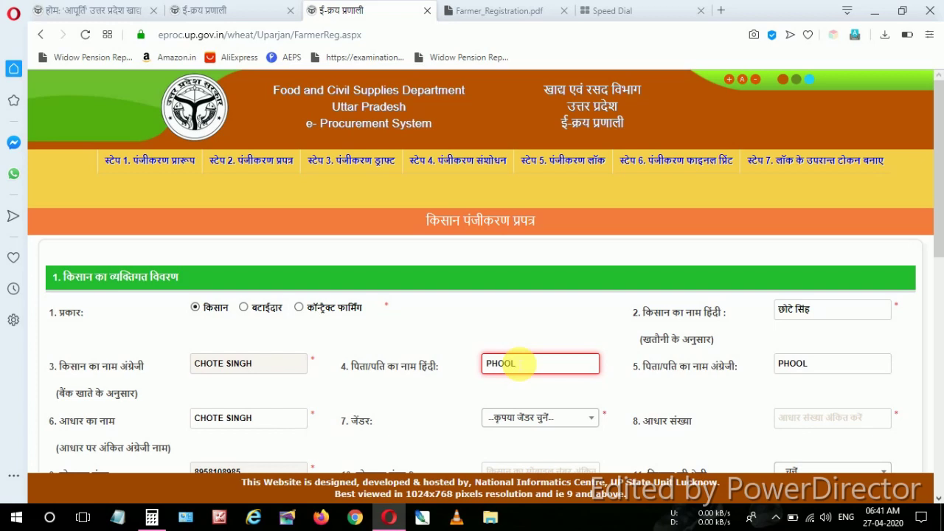
key("Tab")
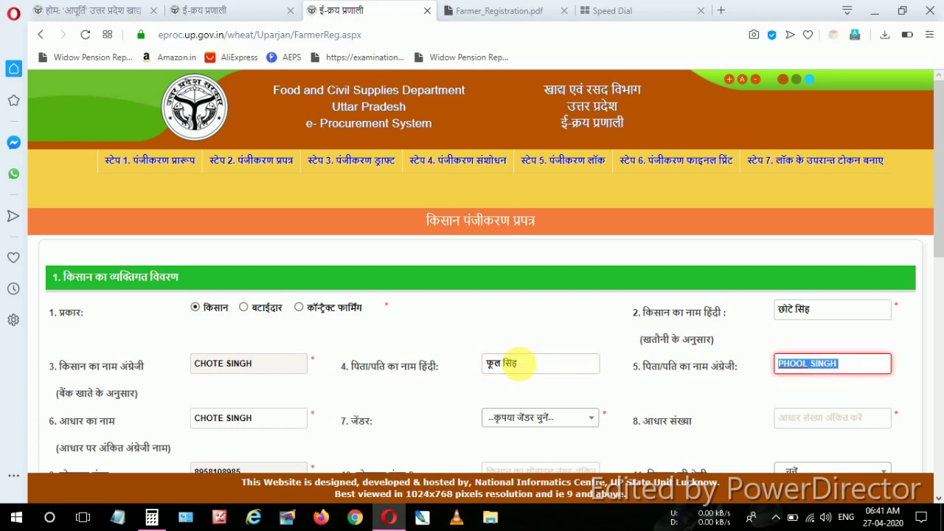
key("Tab")
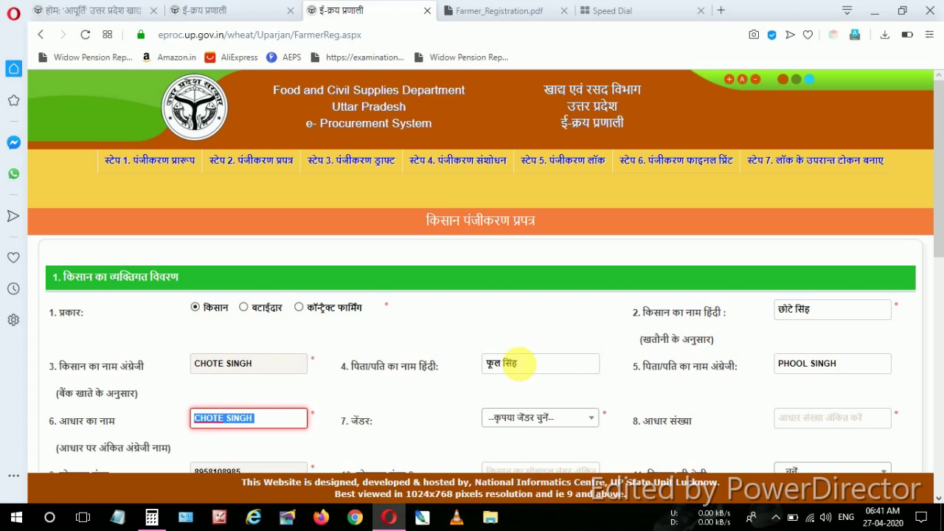
key("Tab")
left_click(590, 419)
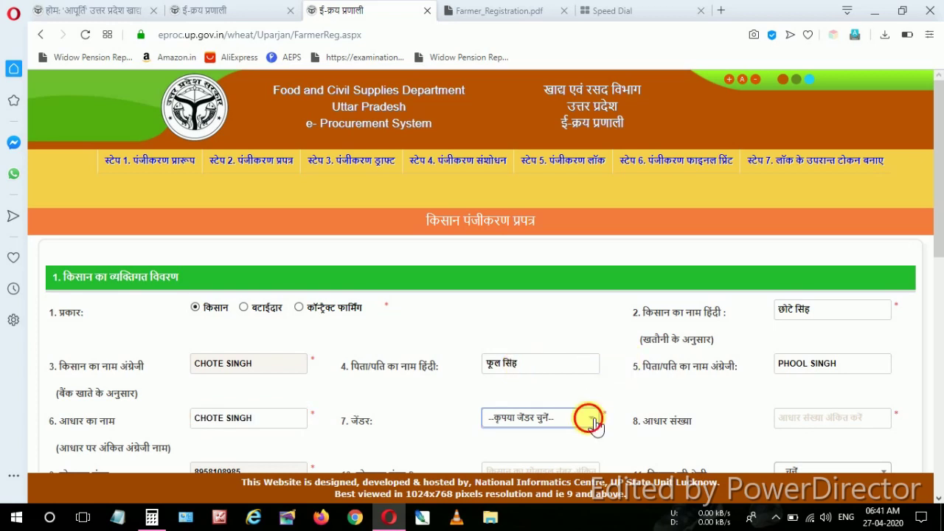
left_click(549, 401)
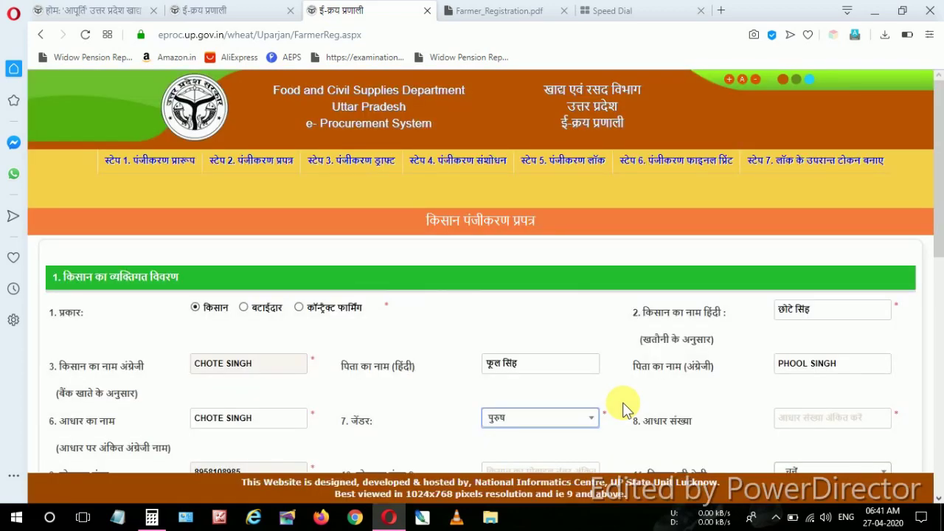
scroll(622, 403, "down", 2)
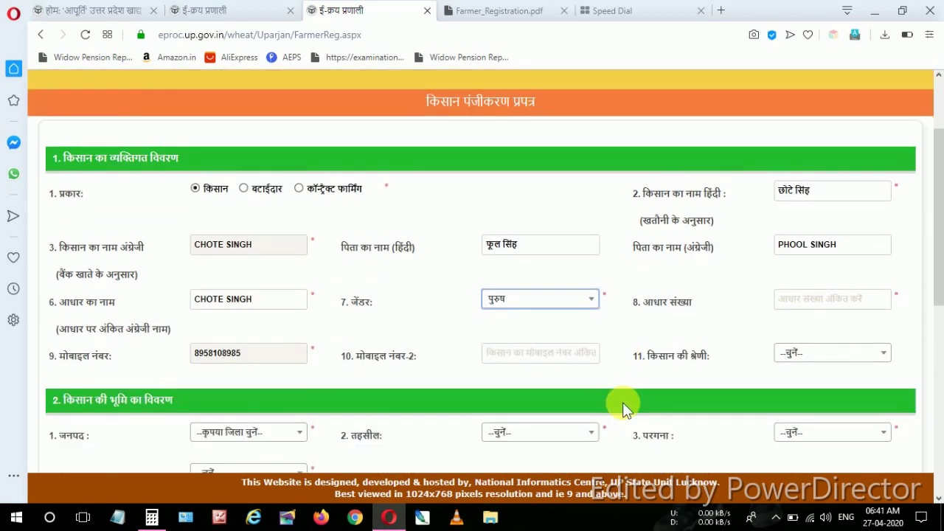
Enter the farmer's Aadhaar number and set the farmer category to Others
left_click(813, 297)
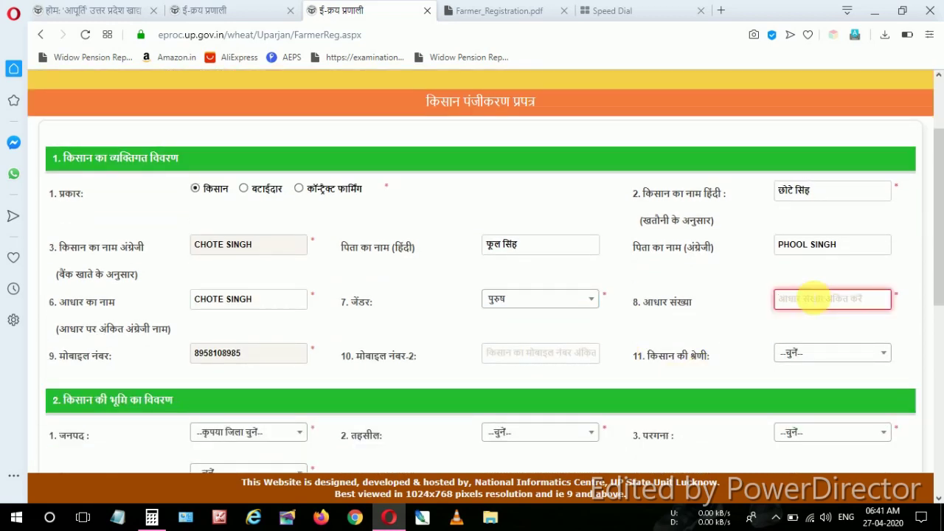
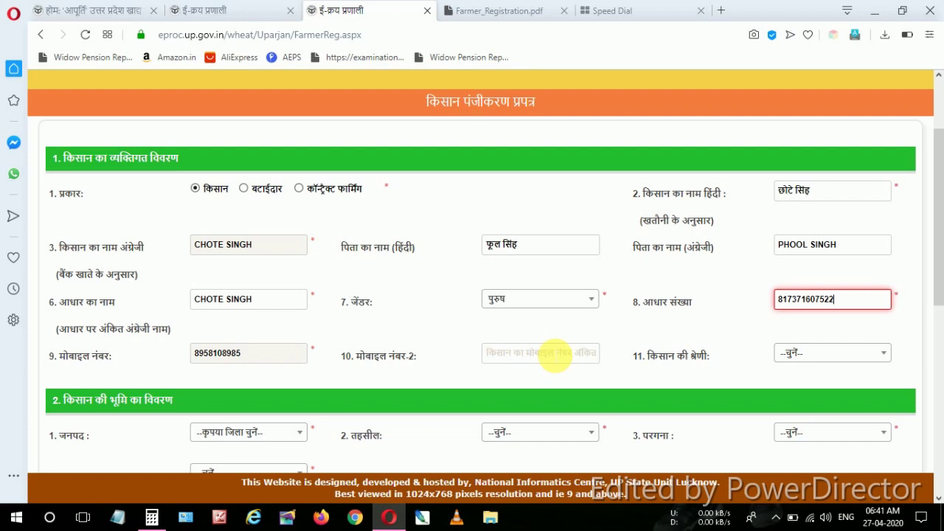
left_click(864, 353)
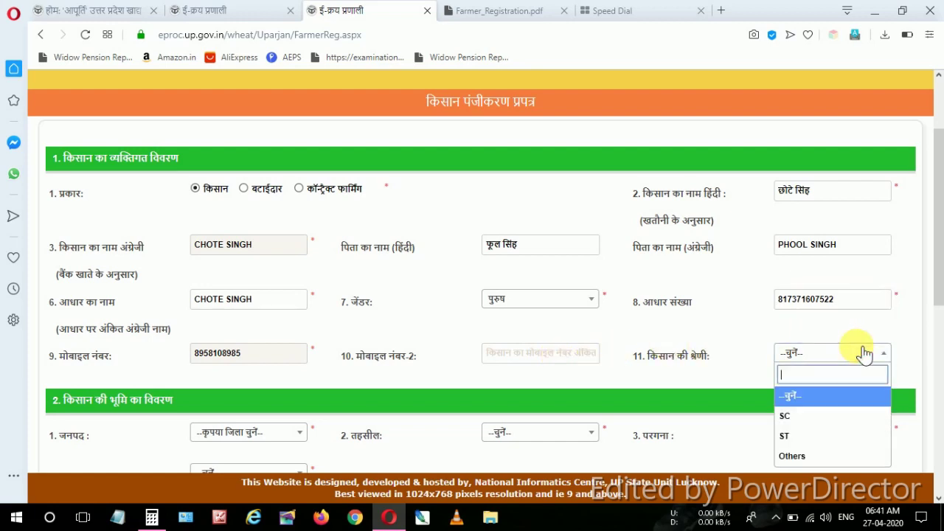
left_click(811, 455)
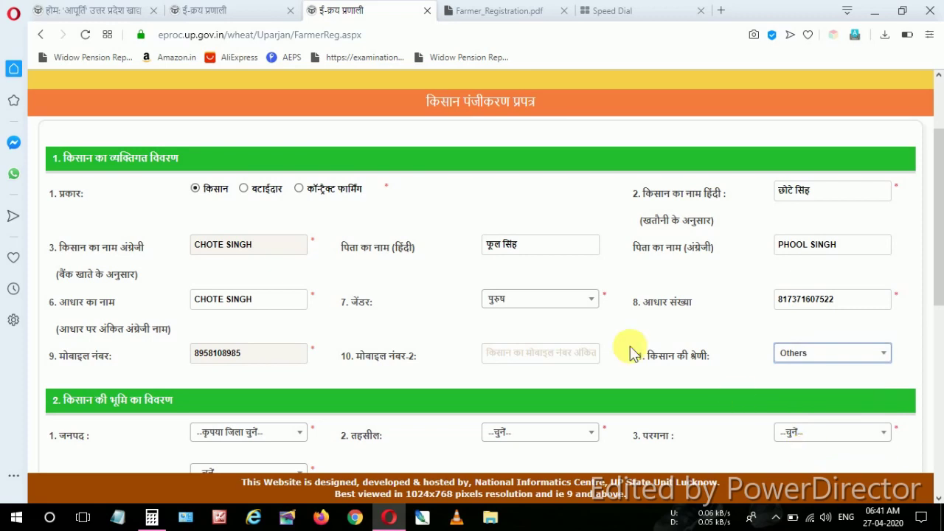
scroll(630, 352, "down", 3)
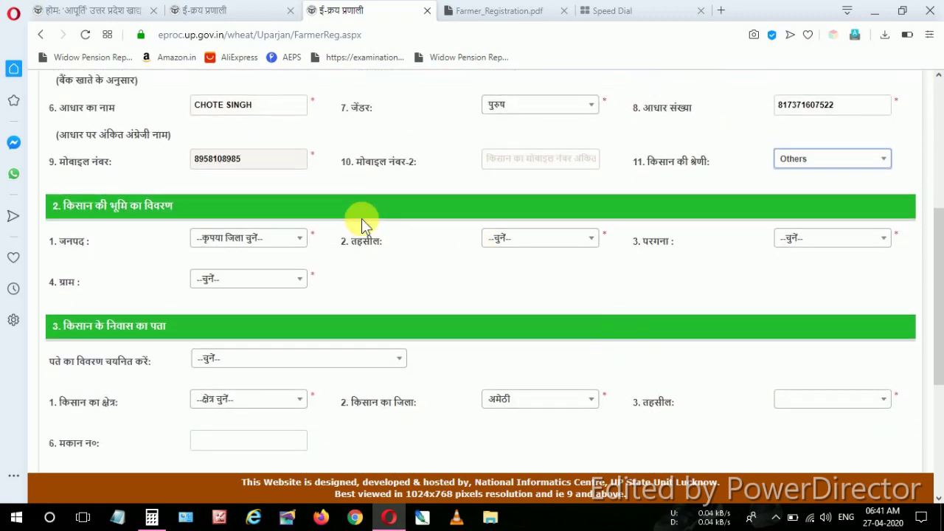
Set the land location to district and tehsil एटा, pargana and village सौंहार
left_click(296, 240)
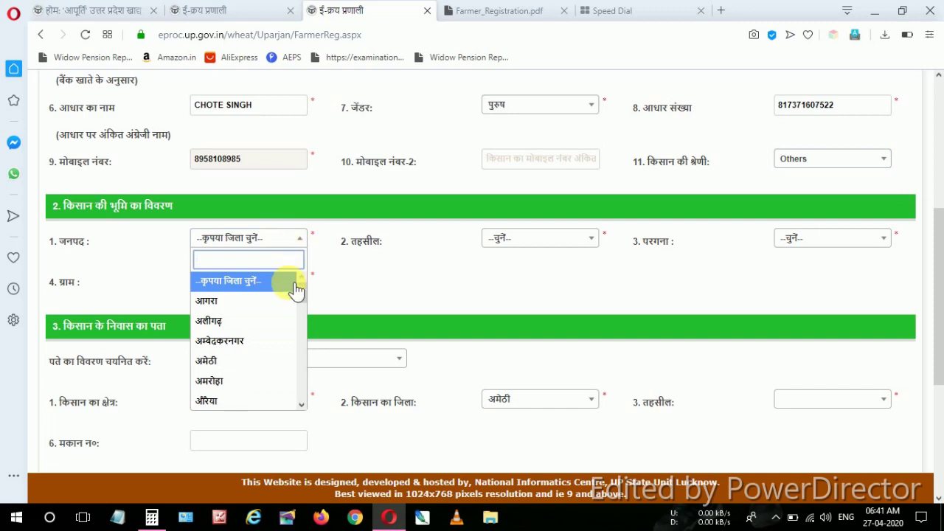
scroll(300, 303, "down", 3)
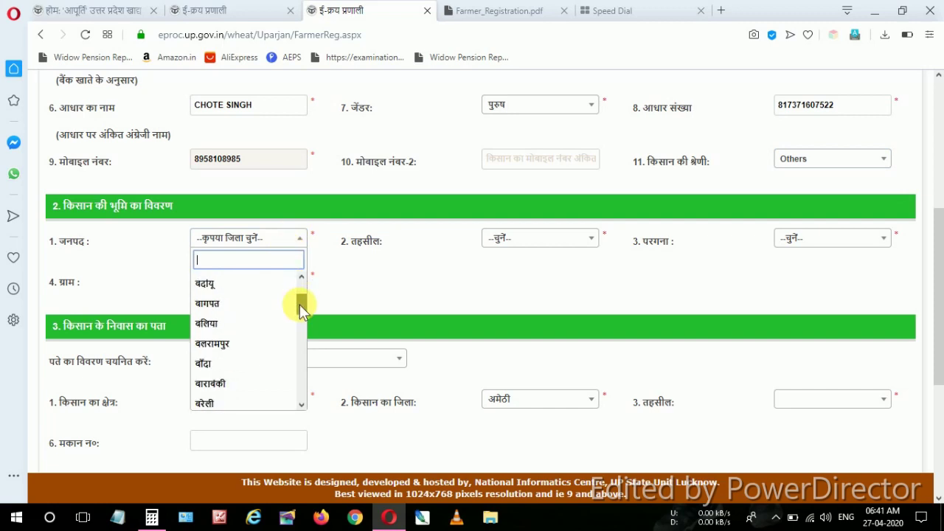
scroll(305, 362, "down", 3)
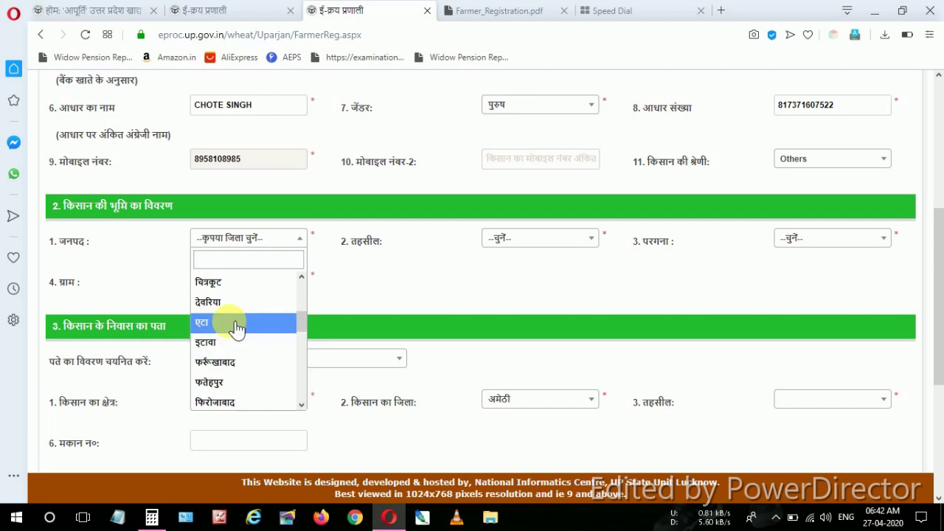
left_click(231, 322)
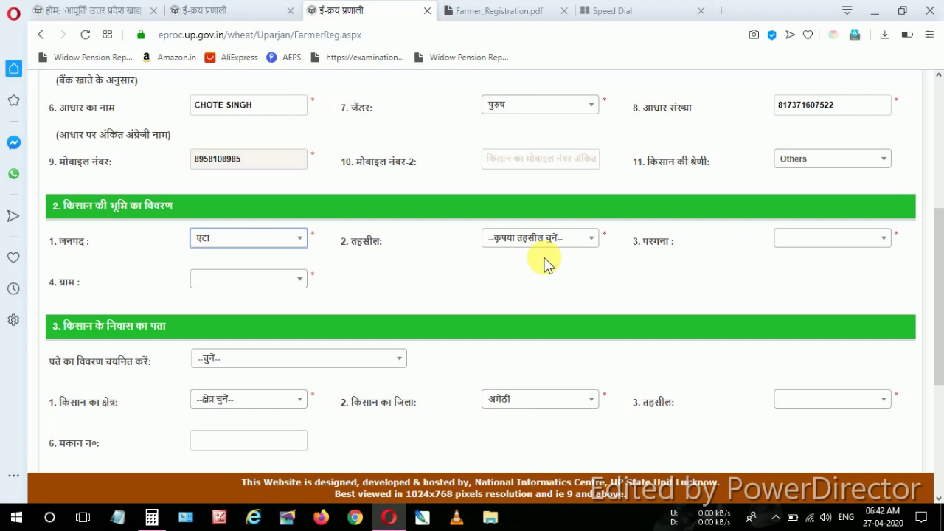
left_click(570, 247)
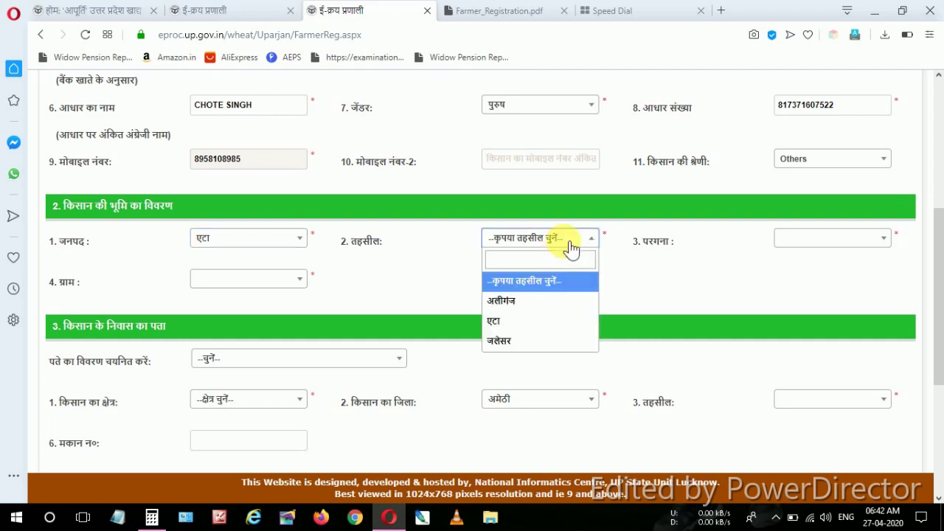
left_click(536, 322)
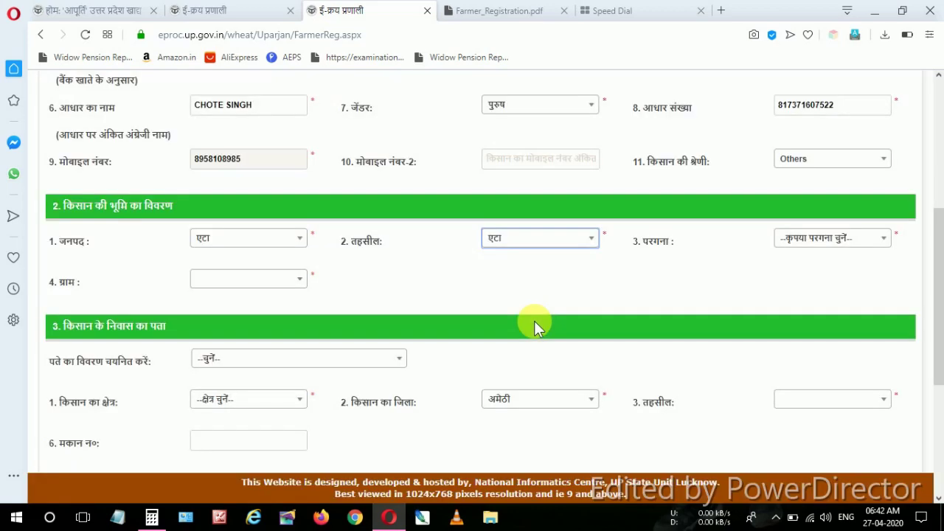
left_click(852, 246)
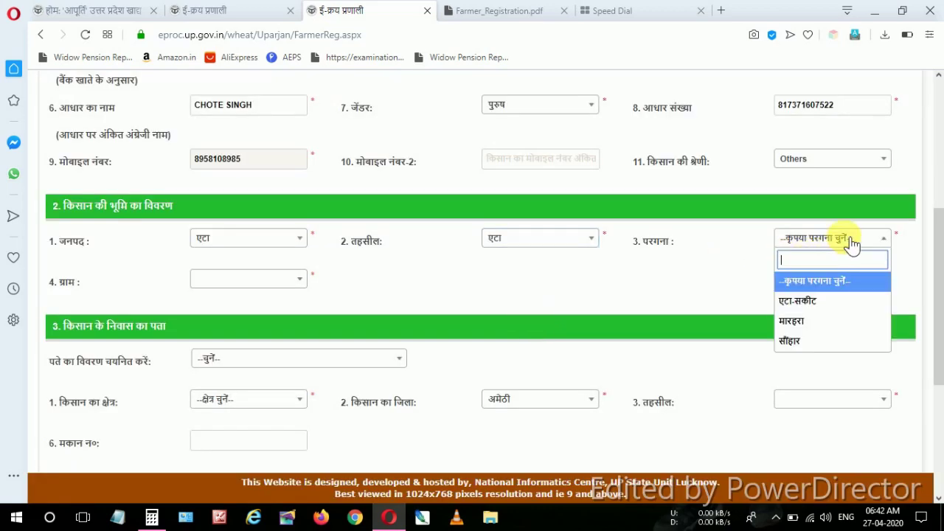
left_click(822, 342)
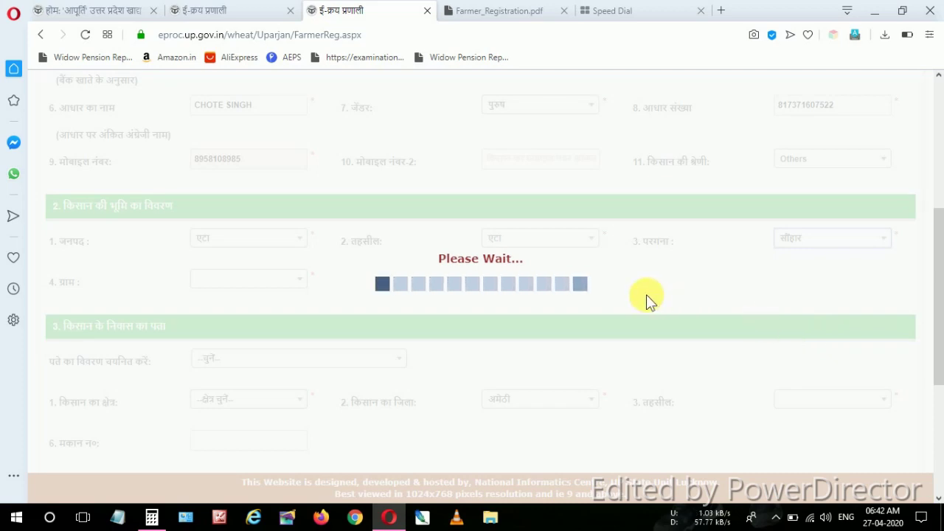
left_click(293, 288)
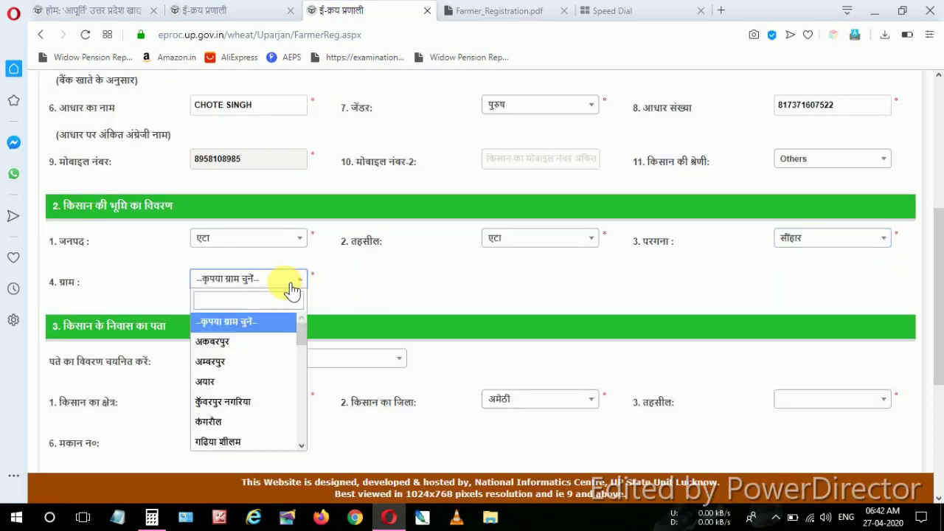
left_click_drag(301, 324, 308, 463)
left_click(220, 422)
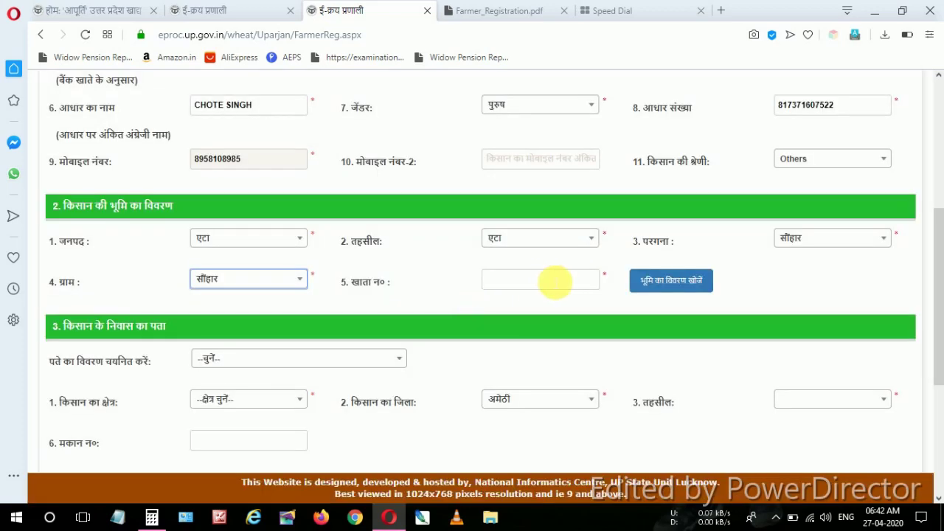
Look up the khata, pick its record and the farmer's name, and add gata 416 (1.93900 ha)
left_click(560, 281)
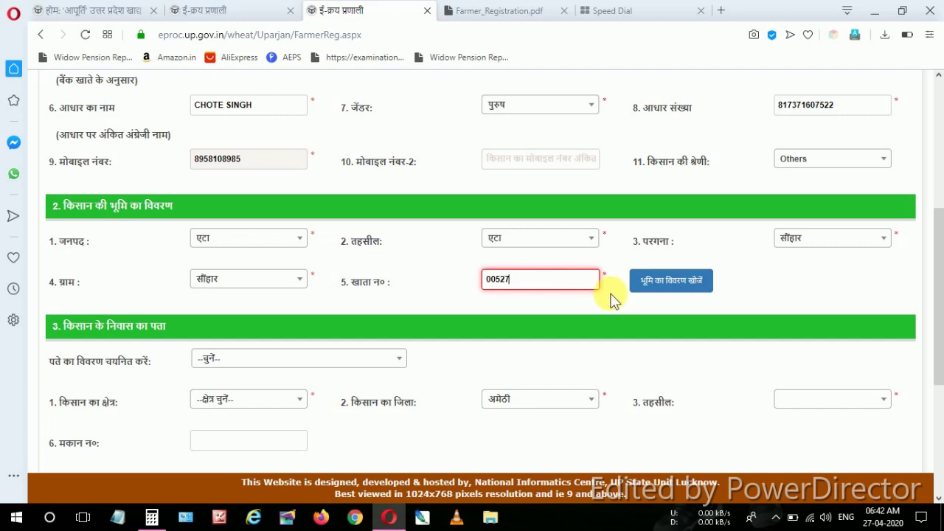
left_click(677, 287)
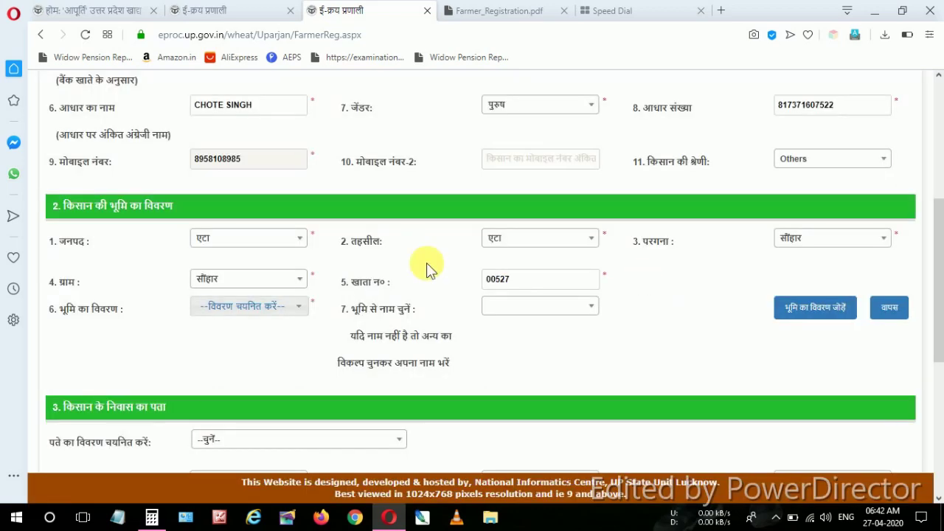
left_click(297, 310)
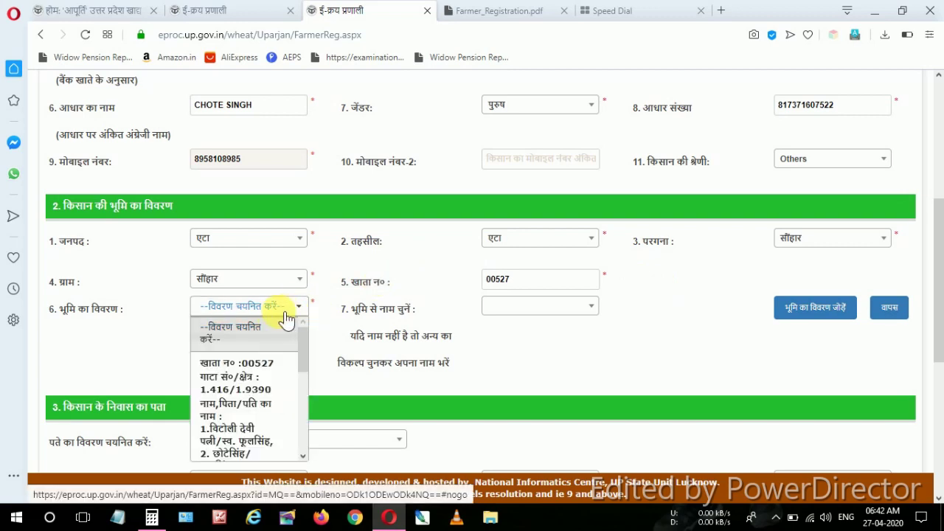
left_click(245, 377)
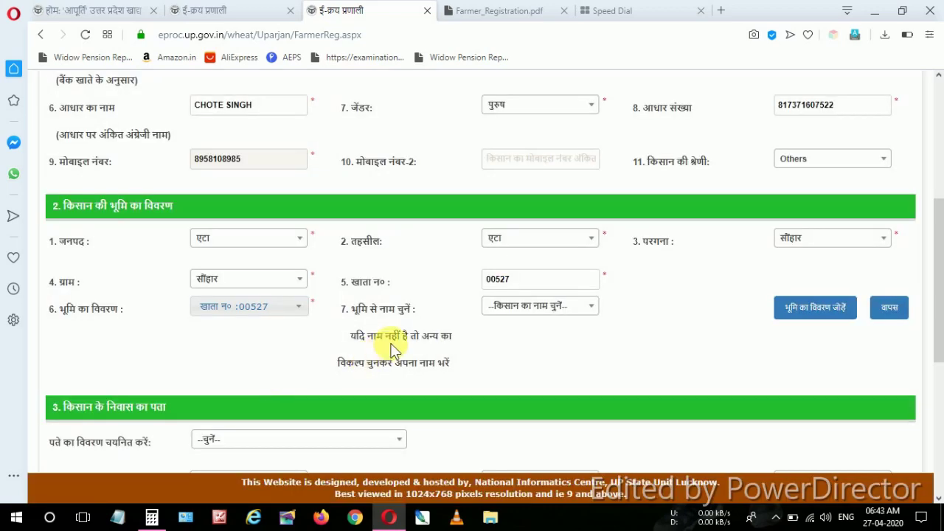
left_click(554, 313)
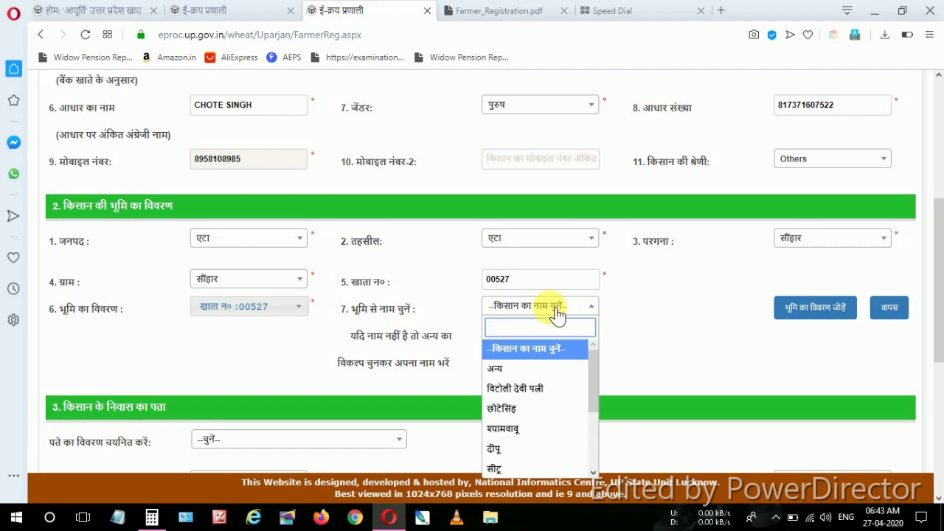
left_click(549, 410)
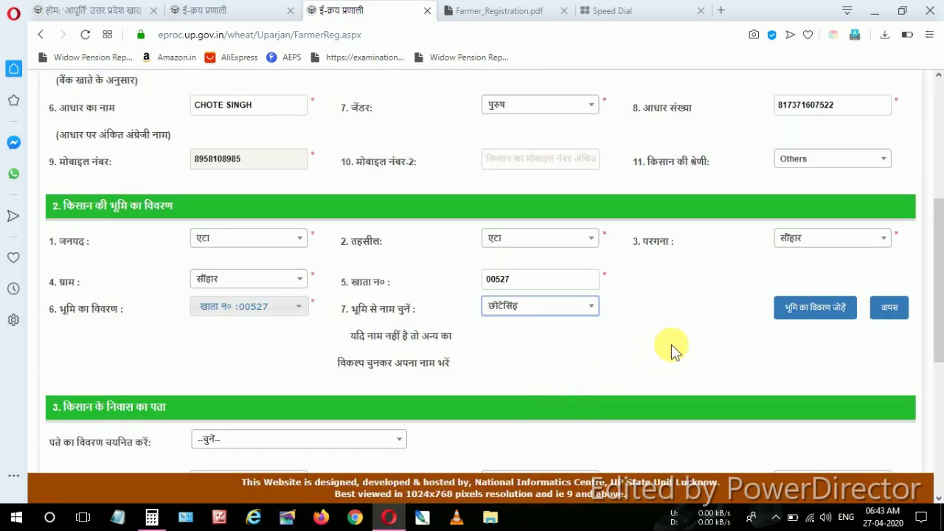
left_click(818, 315)
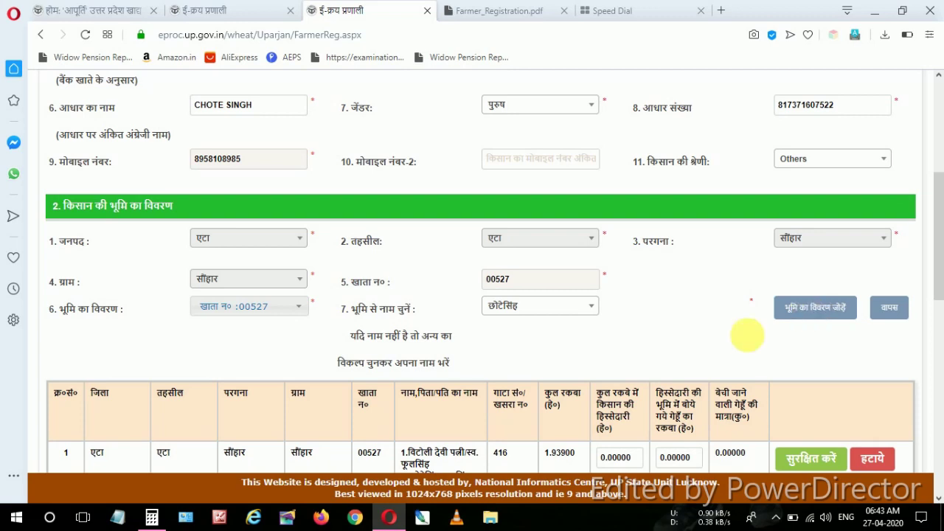
Enter the farmer's share and 0.17627 ha wheat-sown area, then save the land row
scroll(623, 361, "down", 3)
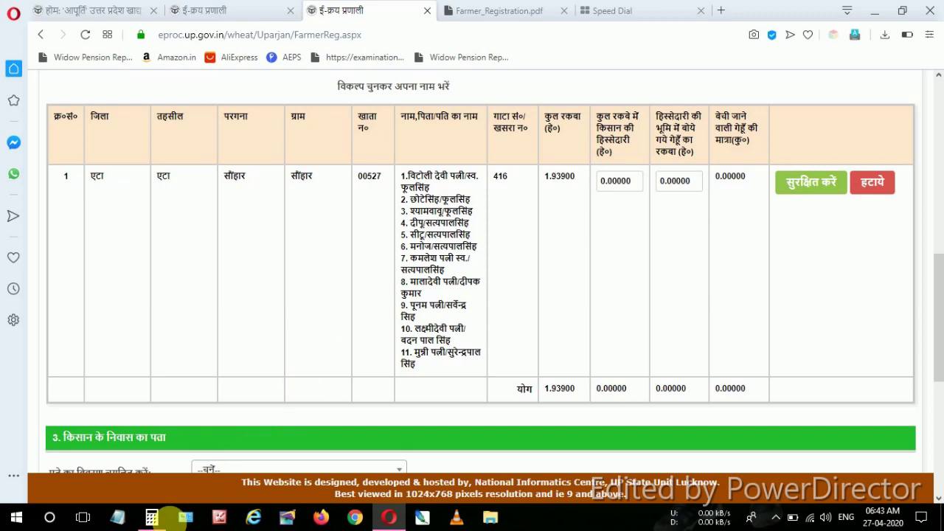
left_click(152, 518)
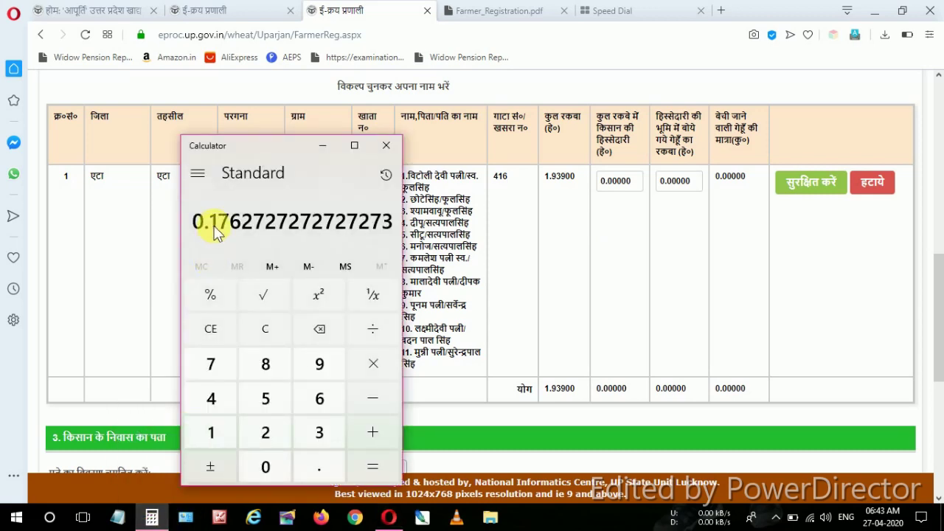
left_click_drag(260, 150, 152, 157)
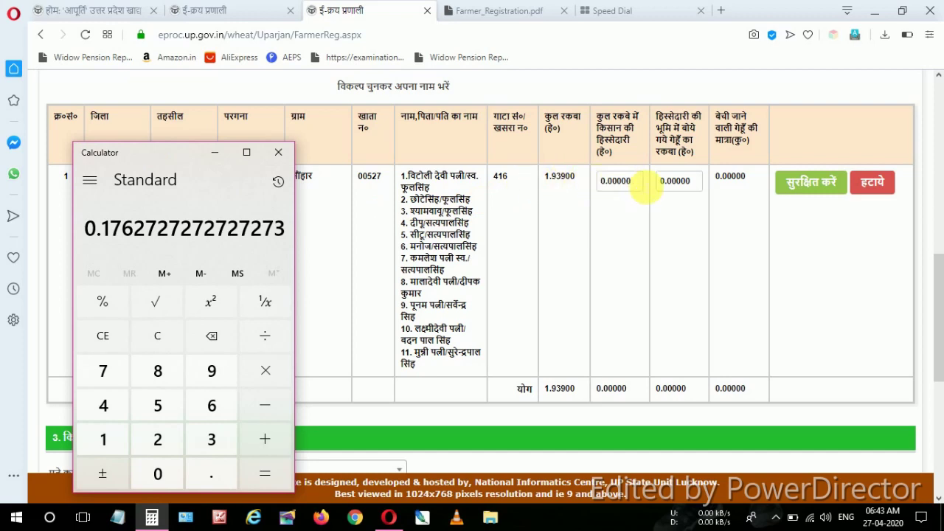
left_click(636, 184)
key("BackSpace")
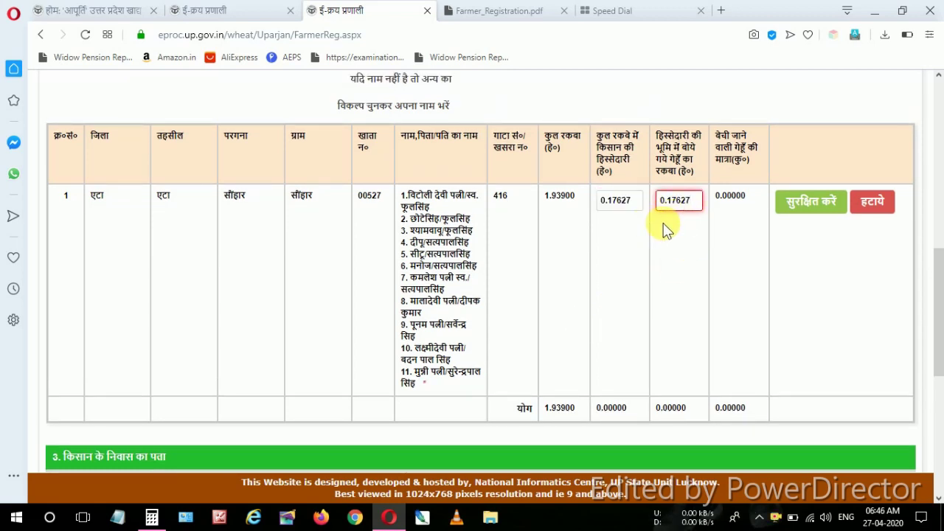
left_click(811, 207)
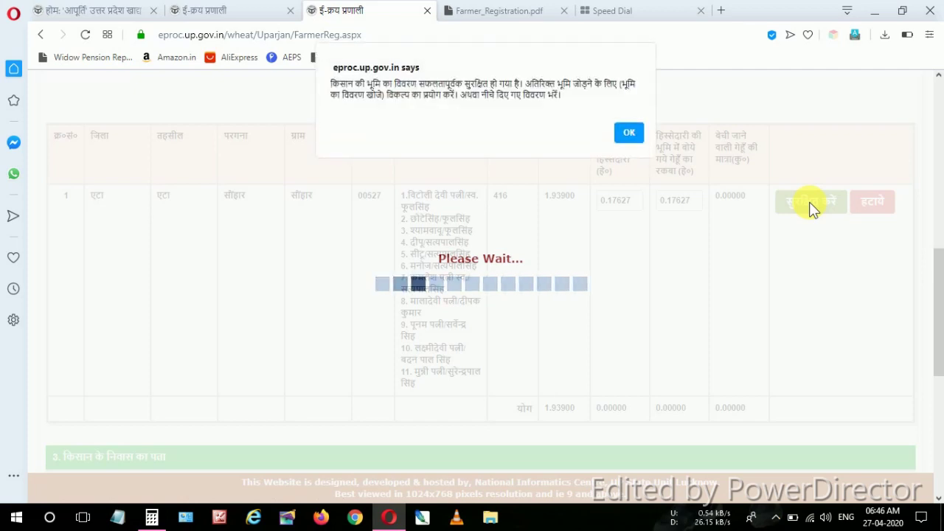
Dismiss the save confirmation and set the residence address from भूमि खाता विवरण :1
left_click(625, 132)
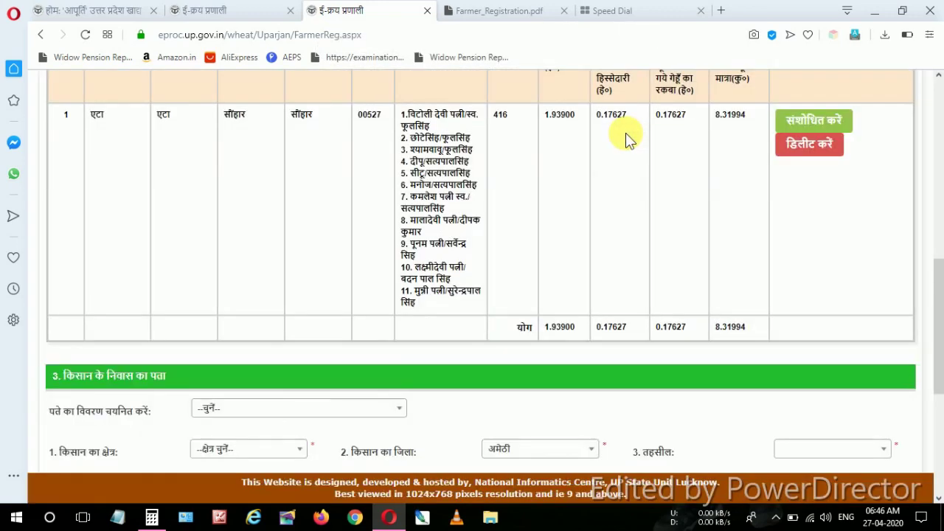
scroll(600, 243, "down", 2)
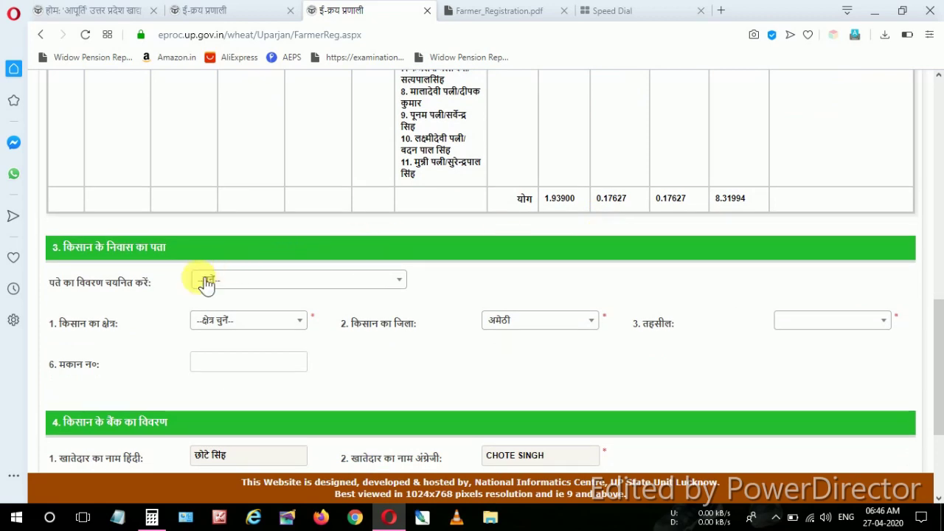
left_click(254, 288)
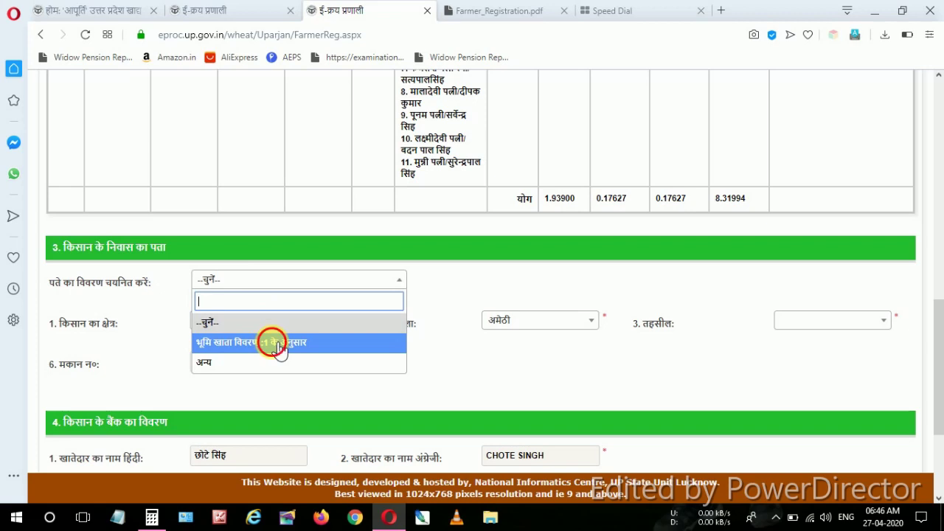
left_click(272, 341)
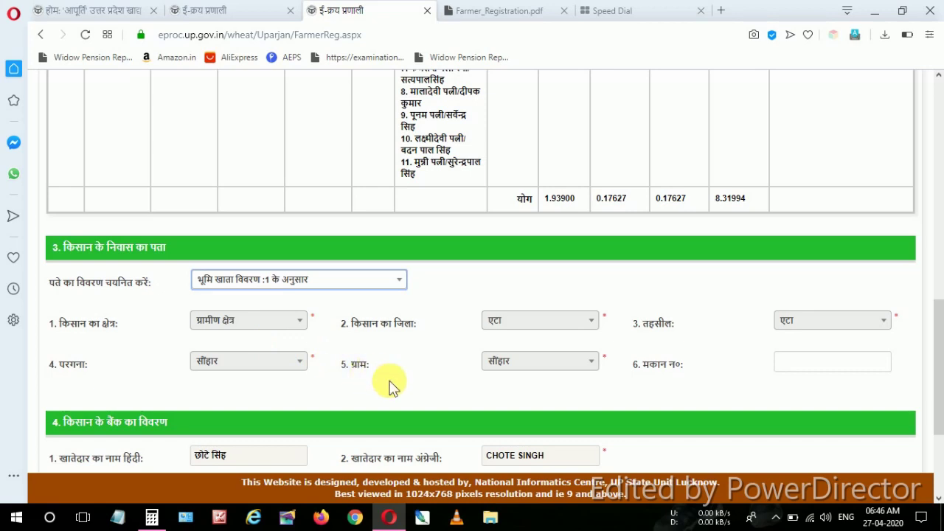
scroll(391, 383, "down", 3)
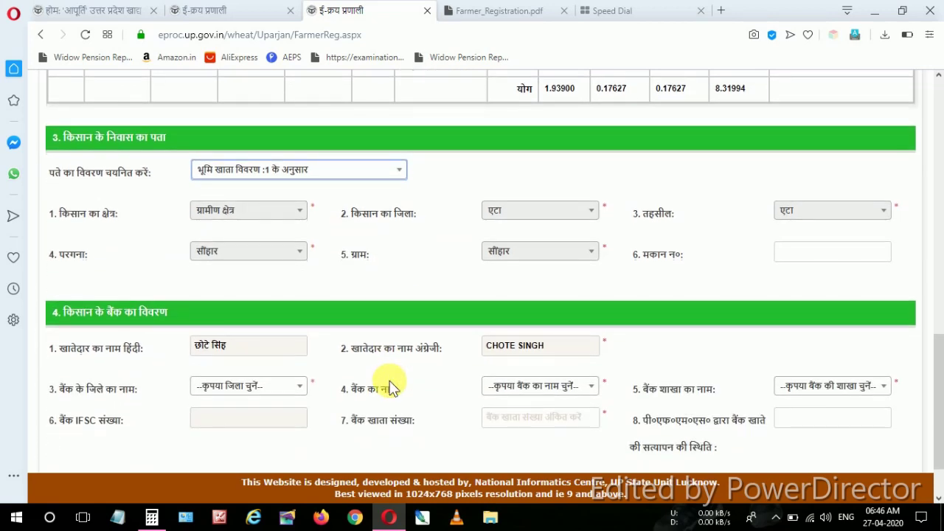
scroll(390, 385, "down", 2)
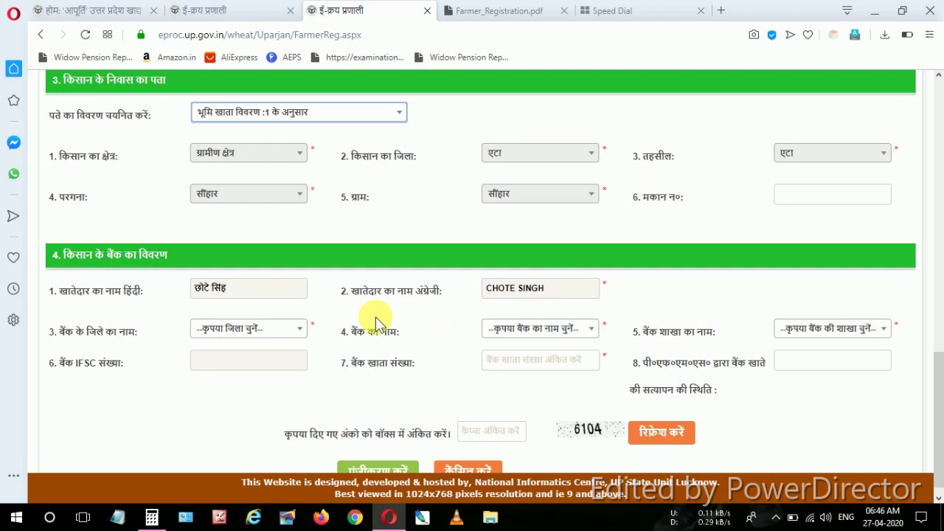
Set the bank district to एटा and the bank to CANARA BANK
left_click(287, 335)
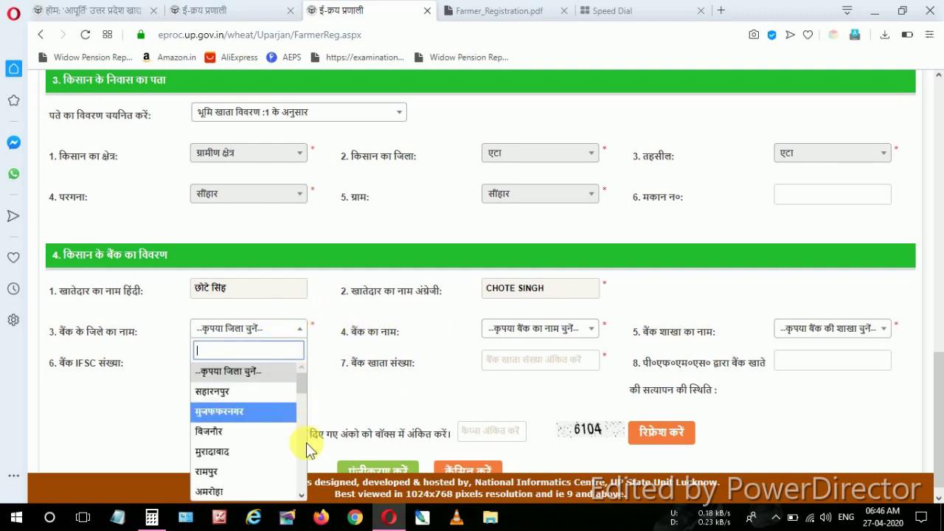
scroll(306, 453, "down", 2)
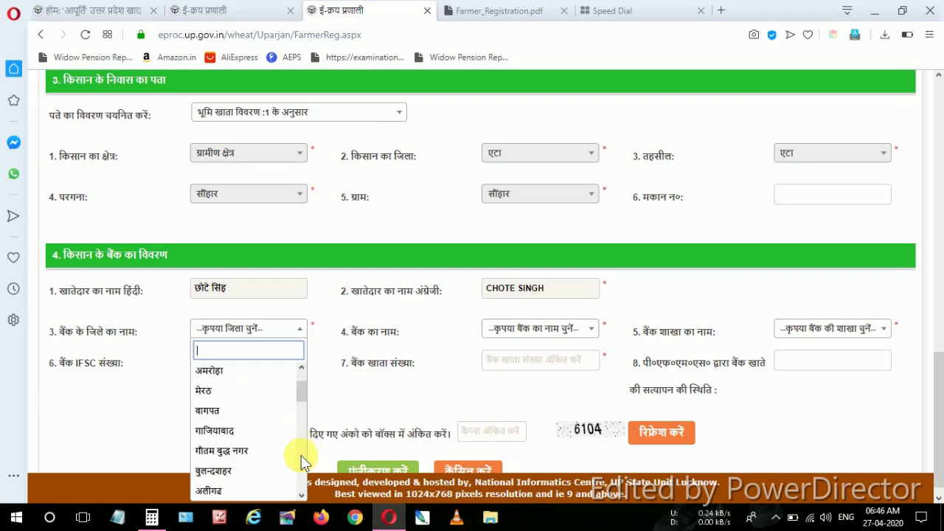
scroll(305, 463, "down", 2)
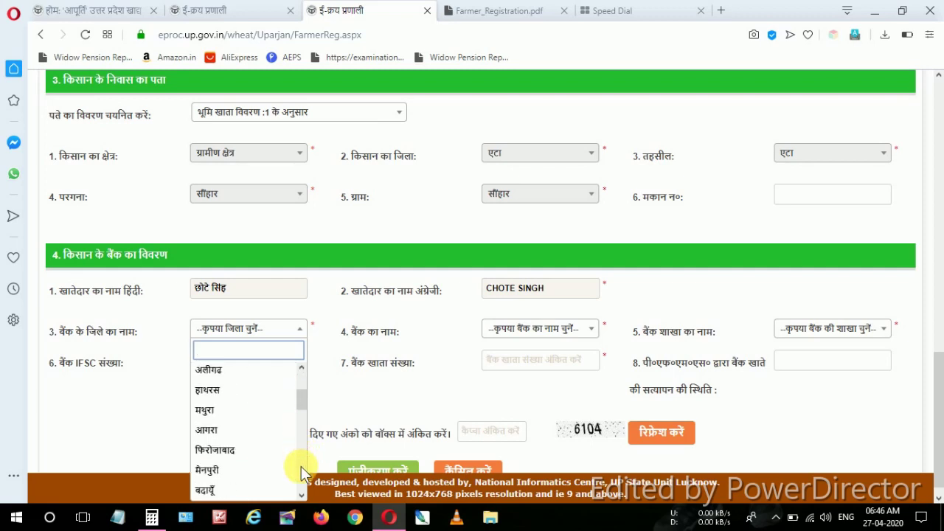
scroll(301, 466, "down", 2)
scroll(301, 466, "down", 2)
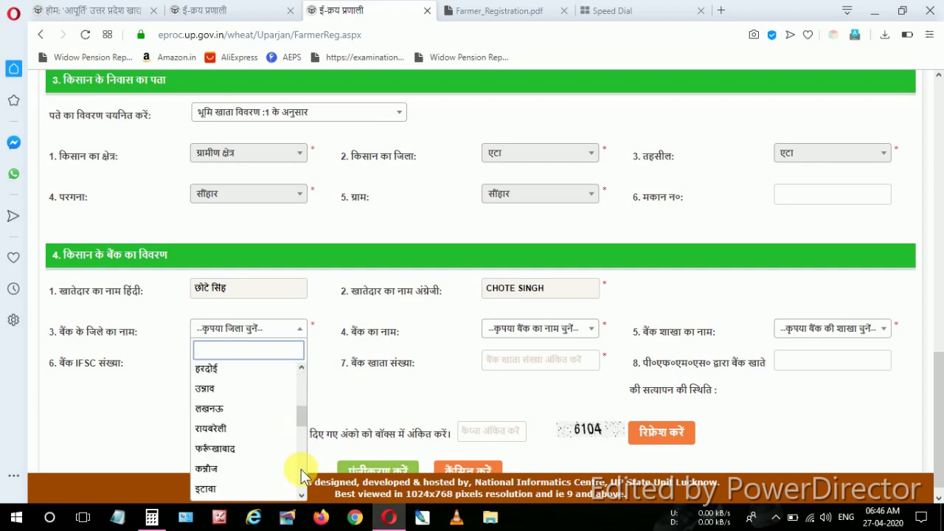
scroll(301, 476, "down", 2)
scroll(300, 476, "down", 5)
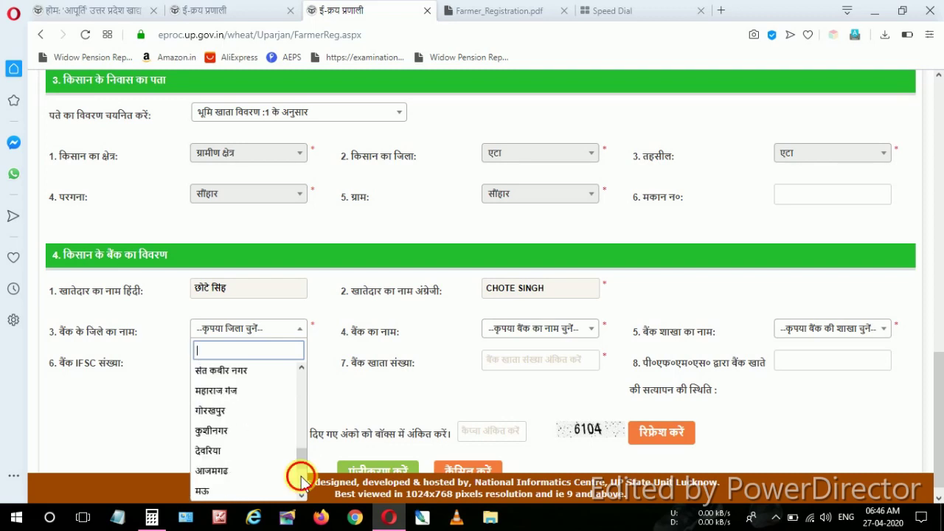
scroll(302, 486, "down", 2)
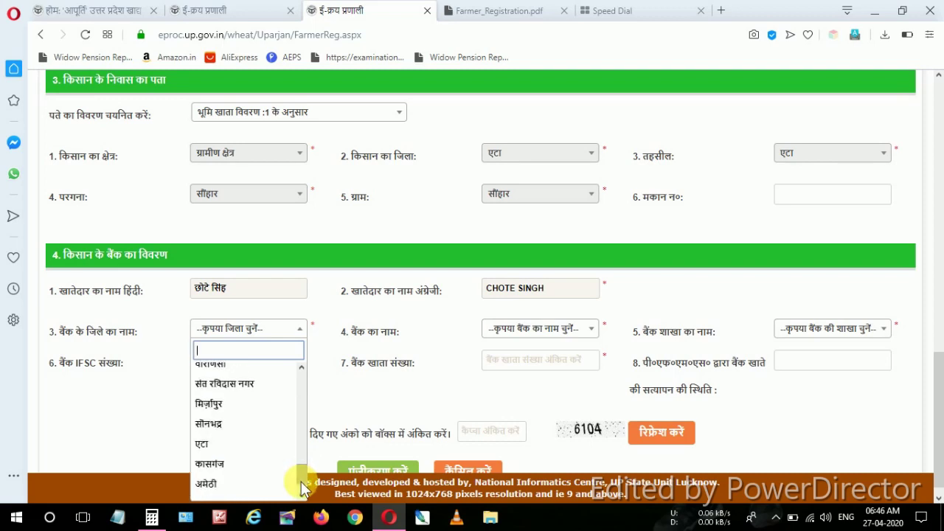
left_click(264, 447)
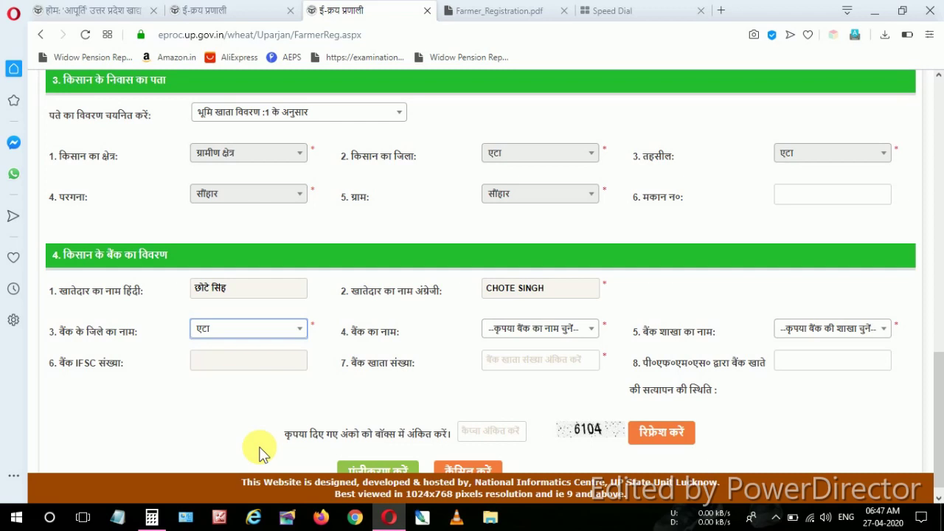
left_click(508, 328)
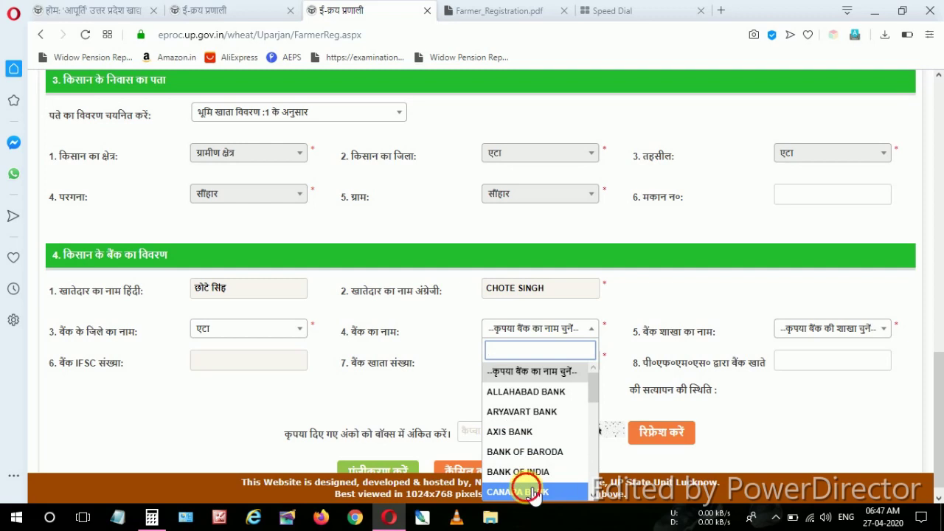
left_click(528, 491)
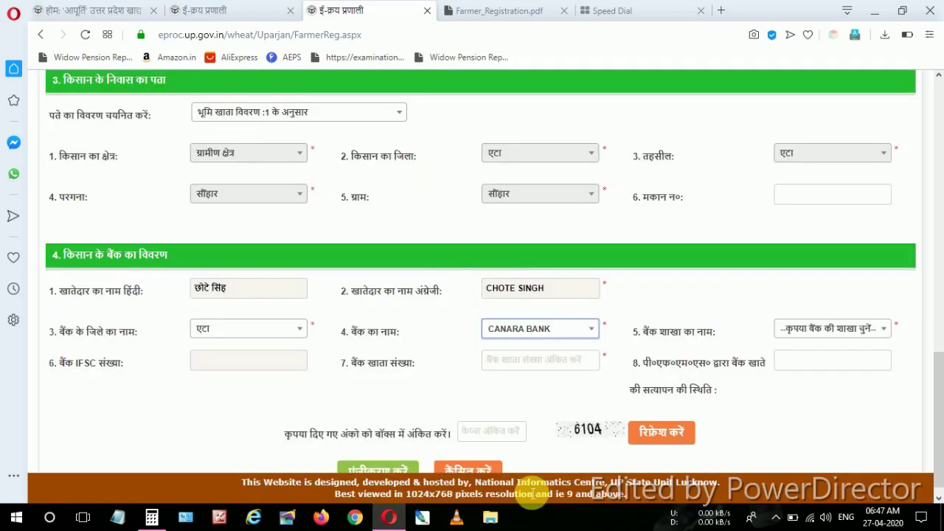
Choose the SONHAR- branch (IFSC CNRB0005881) and enter the farmer's bank account number
left_click(842, 334)
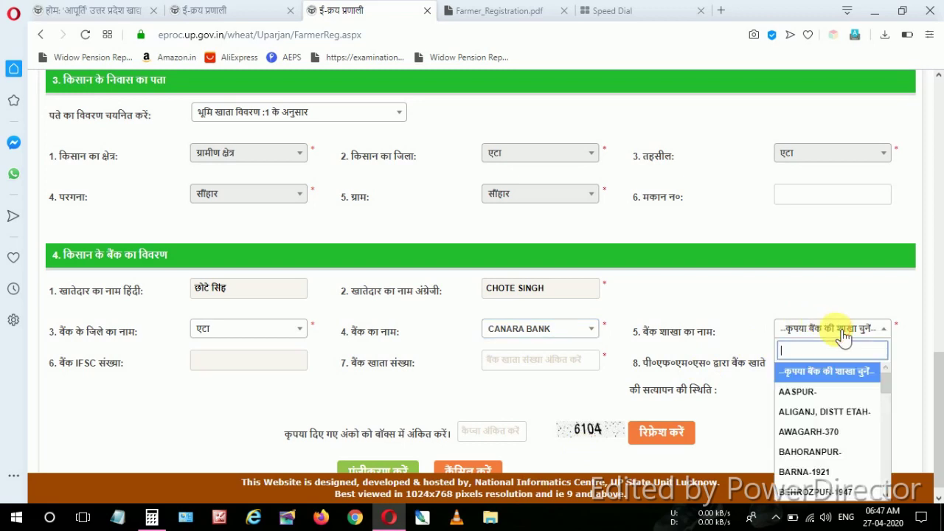
left_click_drag(886, 384, 884, 485)
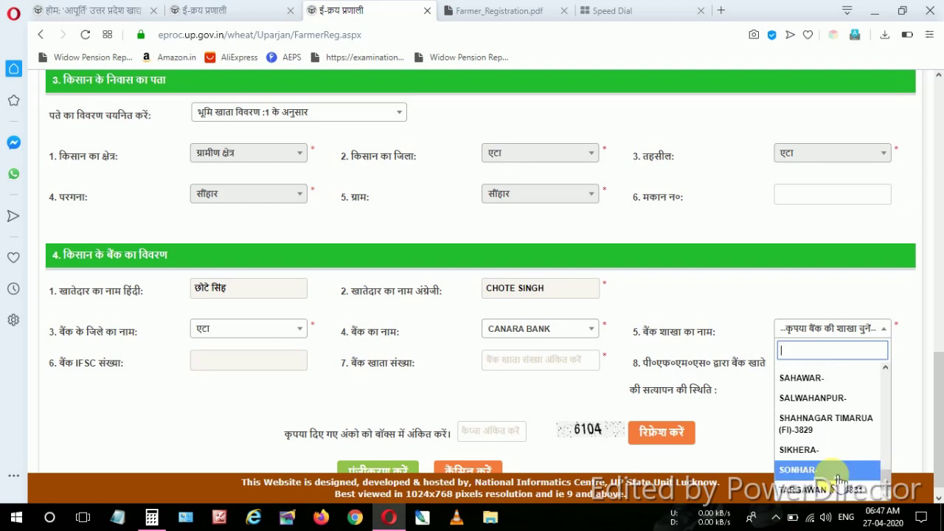
left_click(830, 472)
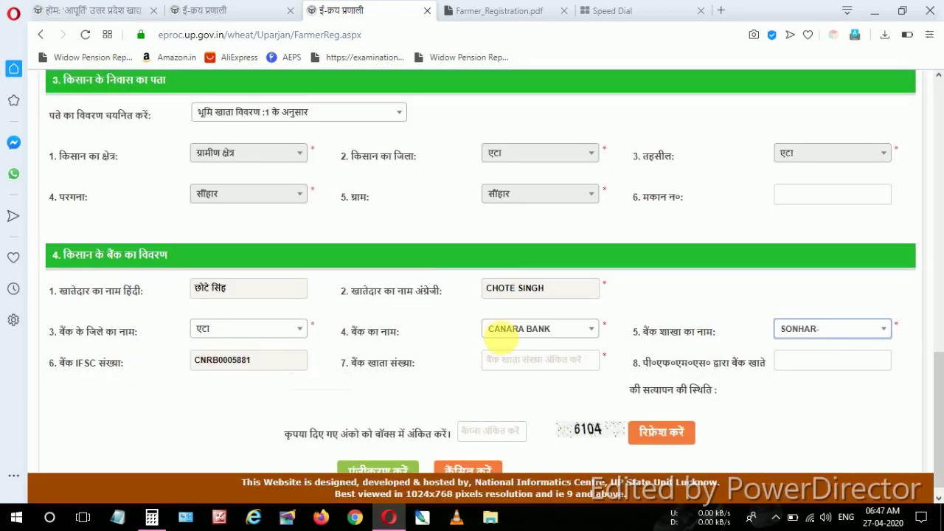
left_click(516, 363)
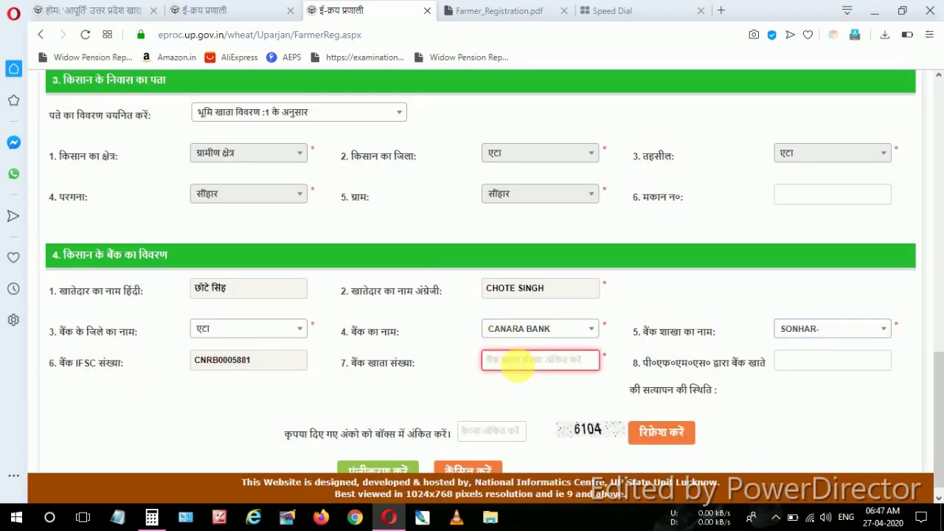
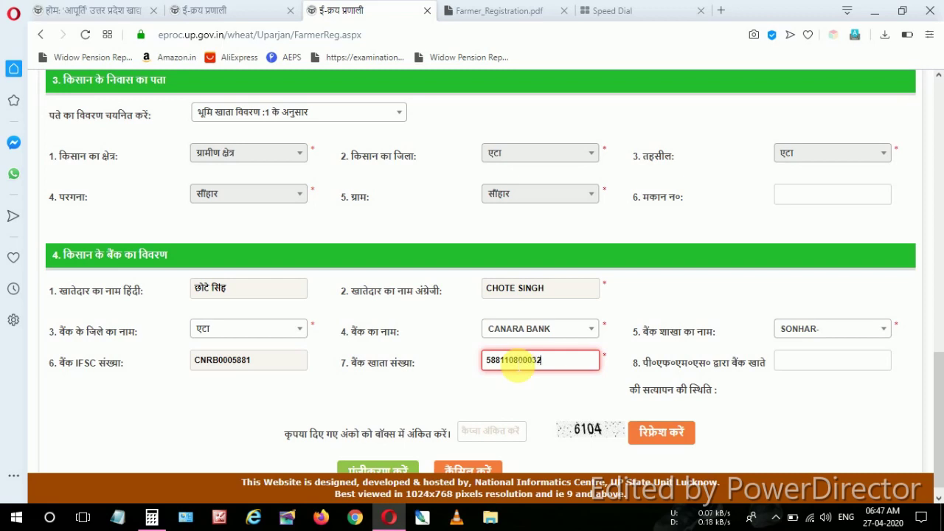
left_click(588, 398)
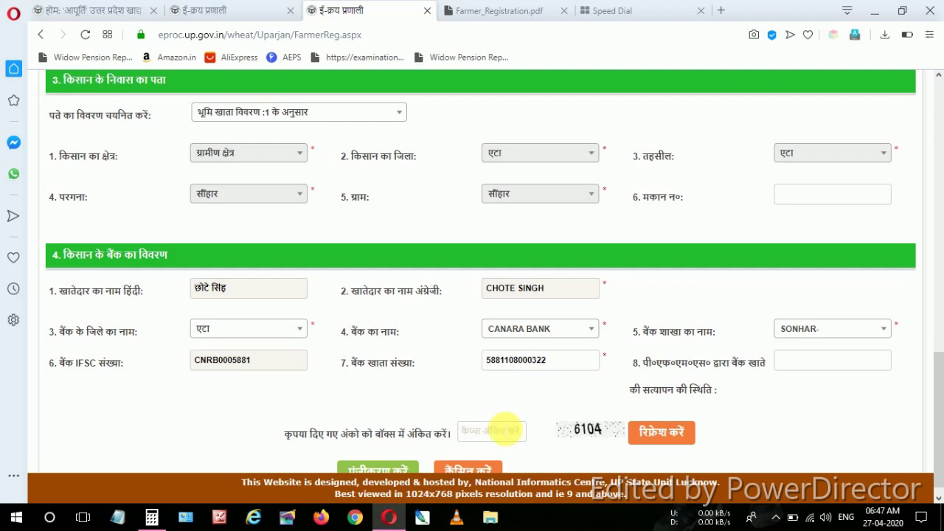
Enter the captcha, submit the farmer registration form and dismiss the draft-saved confirmation
left_click(492, 435)
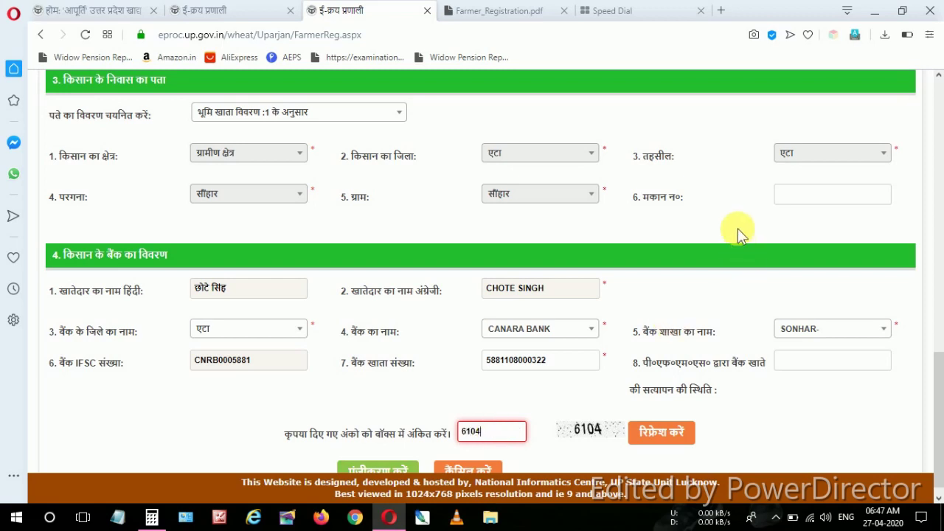
scroll(736, 217, "up", 10)
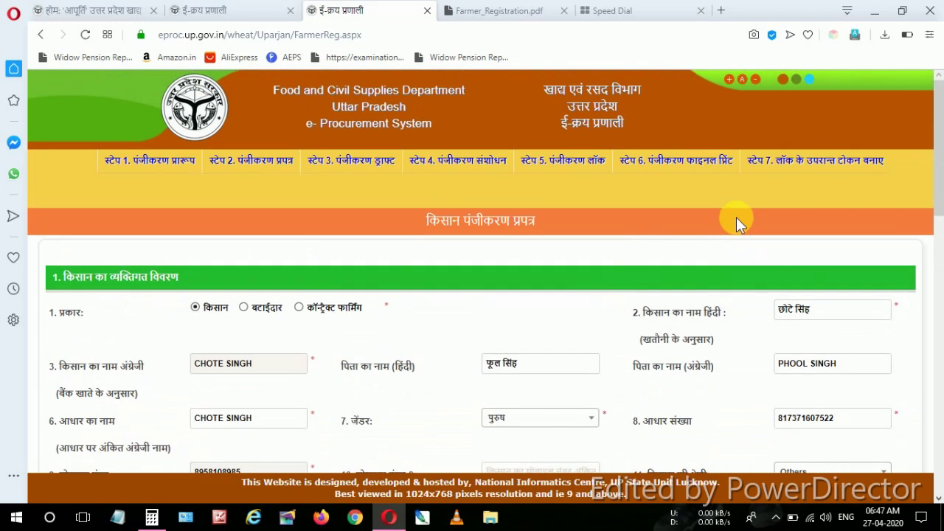
scroll(638, 272, "down", 4)
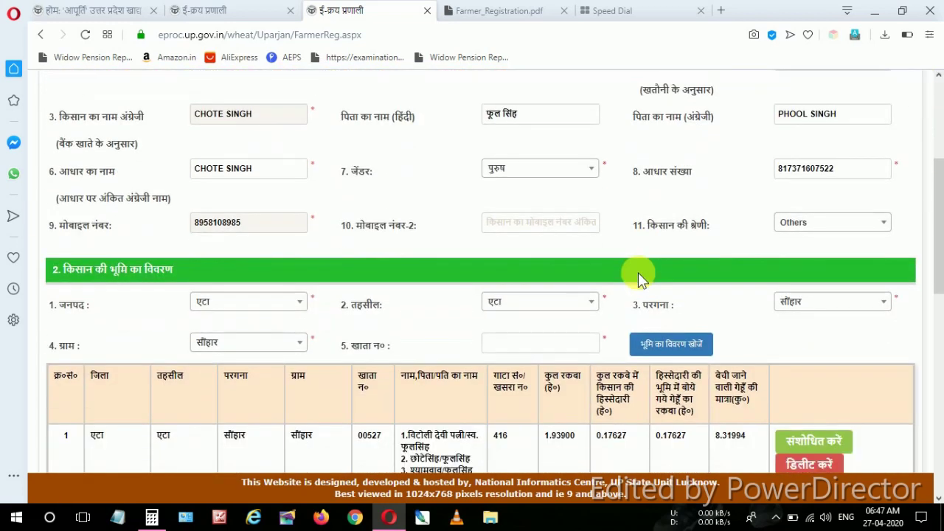
scroll(638, 272, "down", 8)
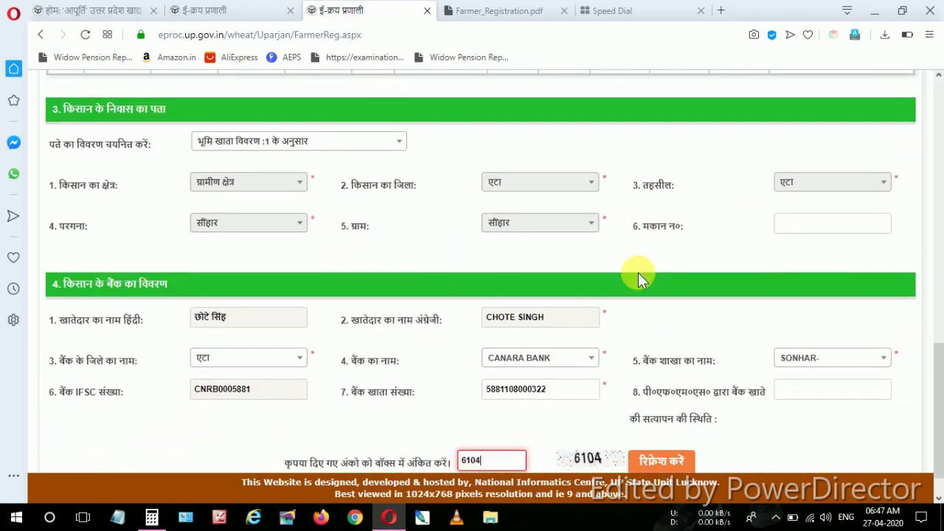
scroll(638, 272, "down", 1)
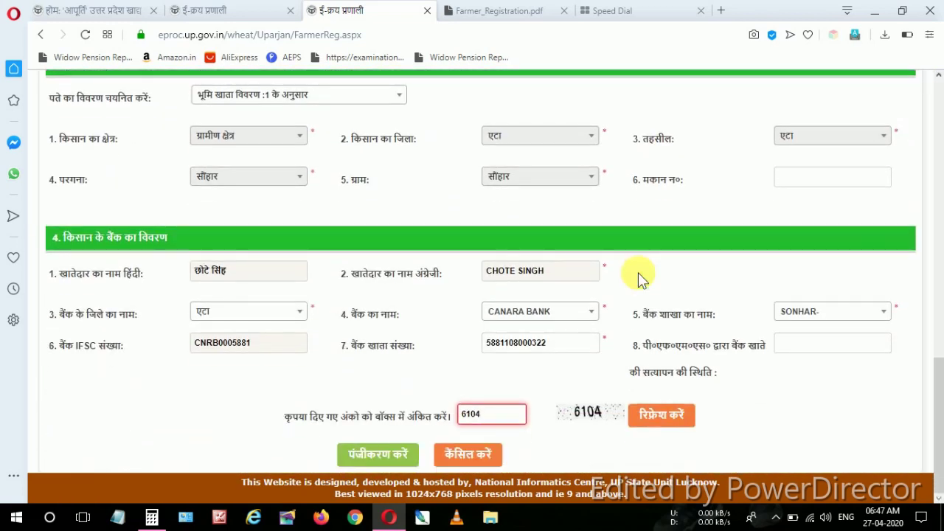
left_click(393, 458)
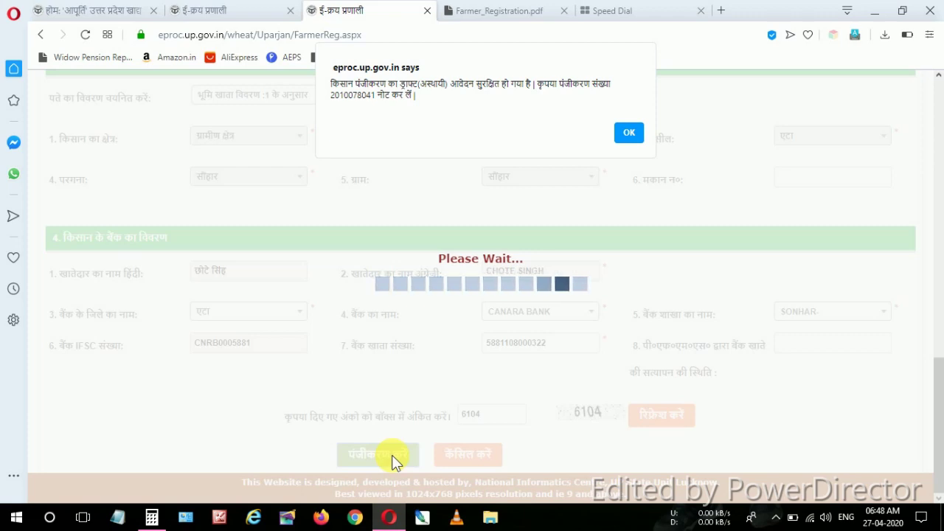
left_click(629, 133)
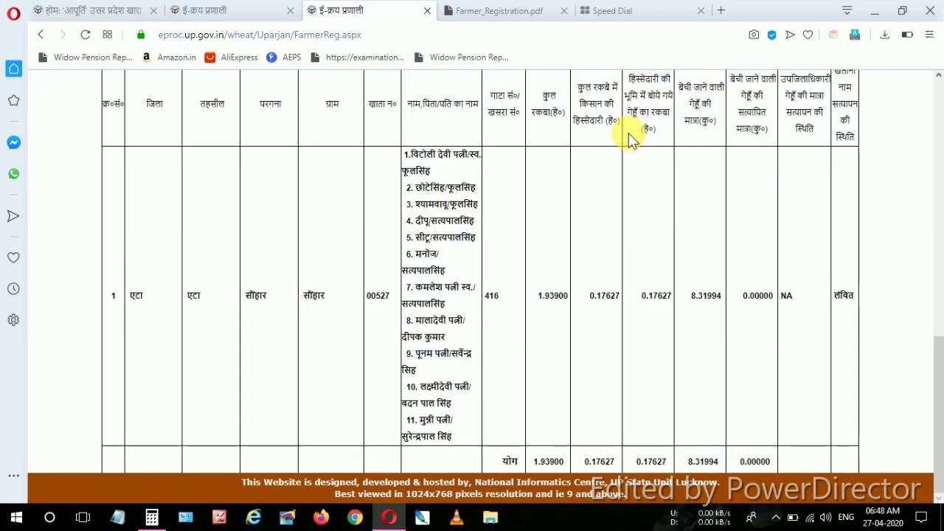
Scroll through the Step 3 draft to review the saved wheat registration details
scroll(678, 245, "up", 10)
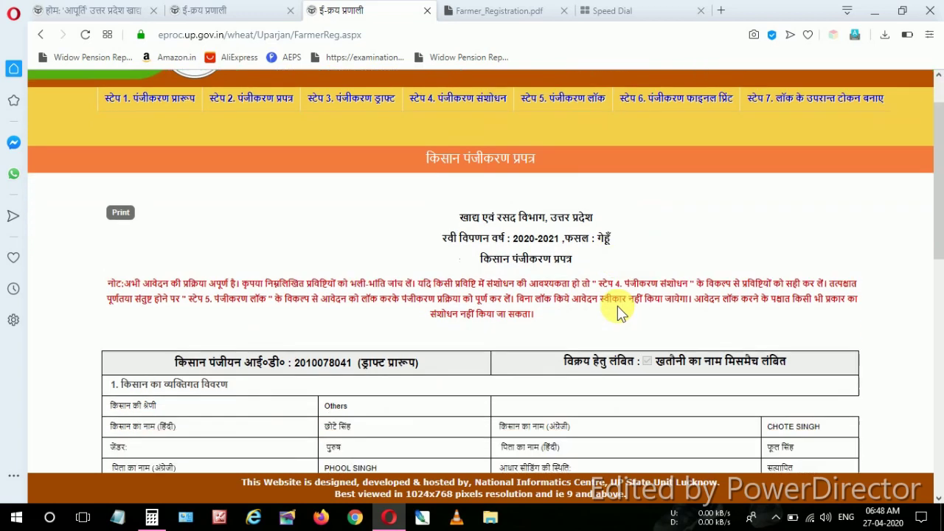
scroll(617, 305, "down", 3)
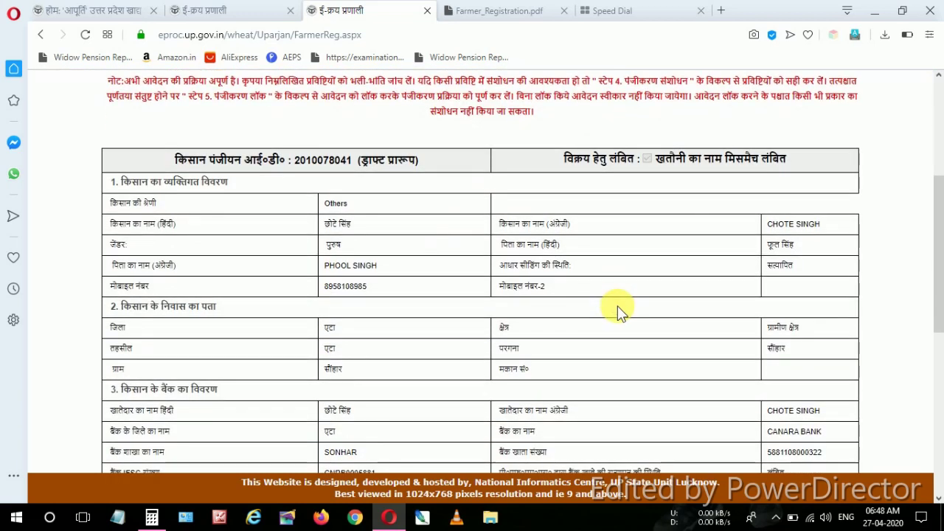
scroll(617, 309, "up", 3)
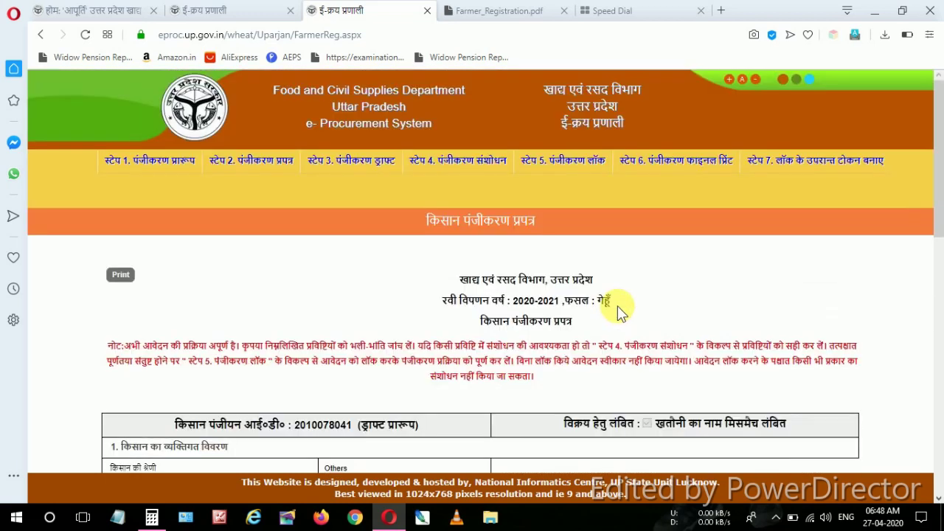
scroll(617, 305, "down", 10)
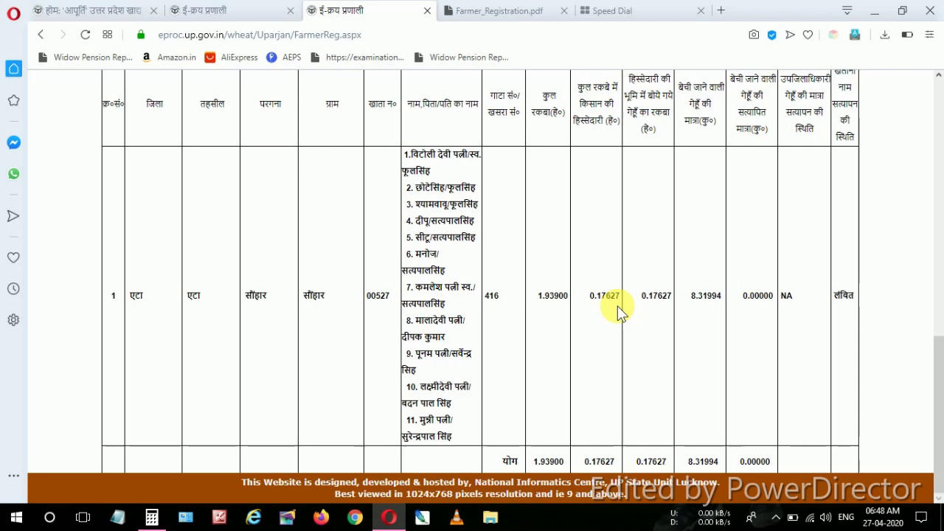
scroll(617, 305, "up", 10)
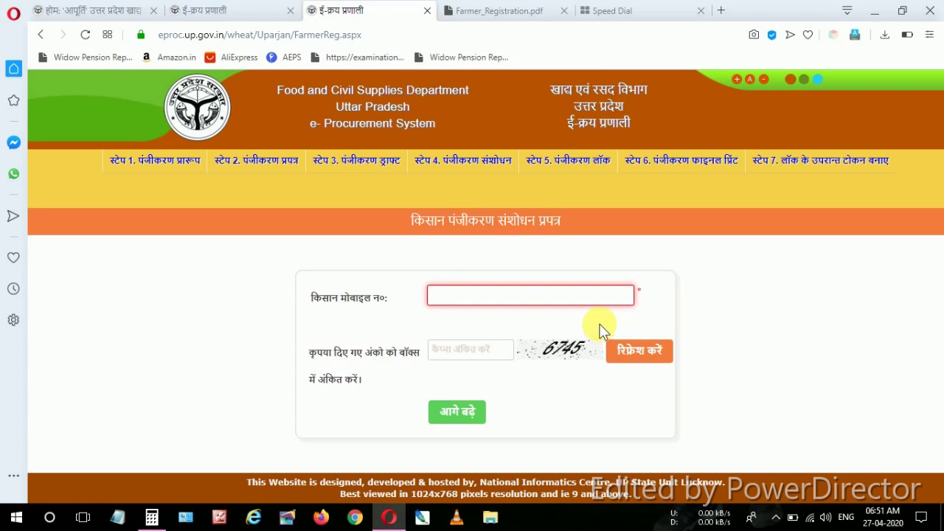
Enter the farmer's mobile number and captcha 5384 on the Step 4 correction form to load the saved details
left_click(494, 163)
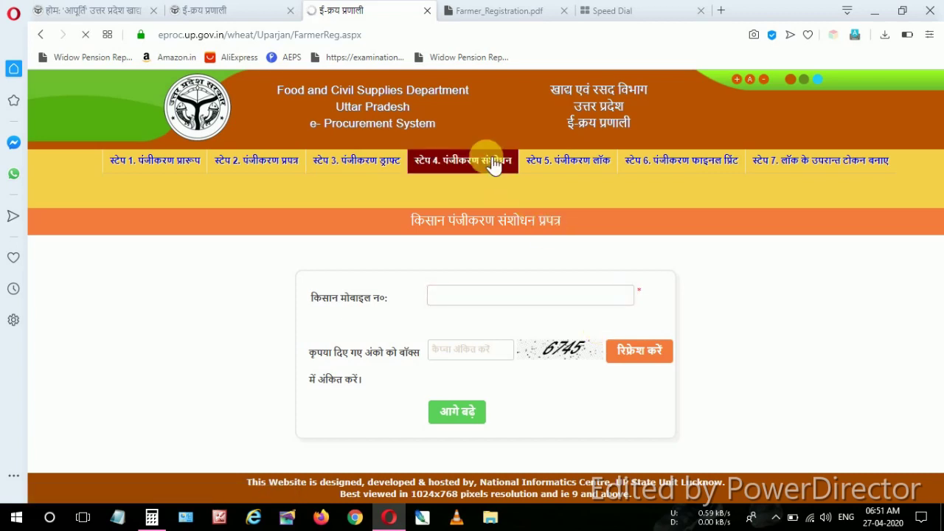
left_click(533, 296)
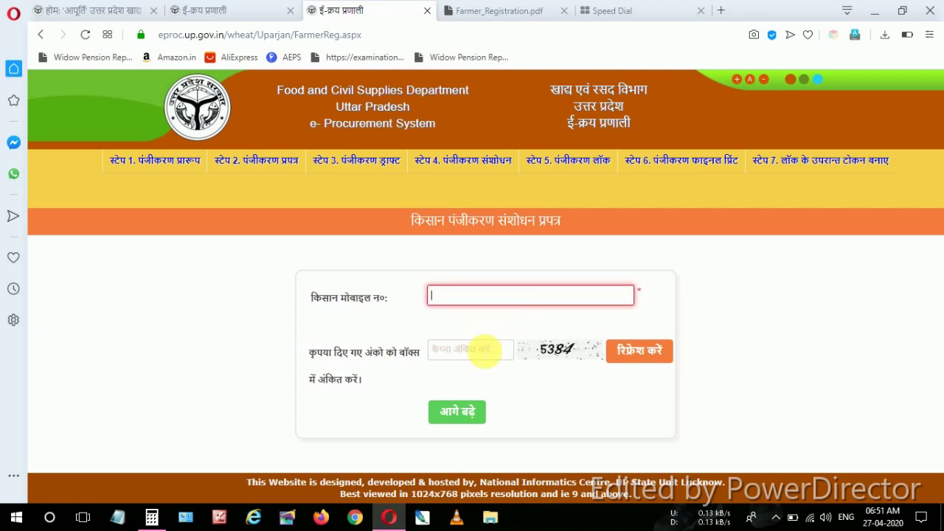
left_click(484, 352)
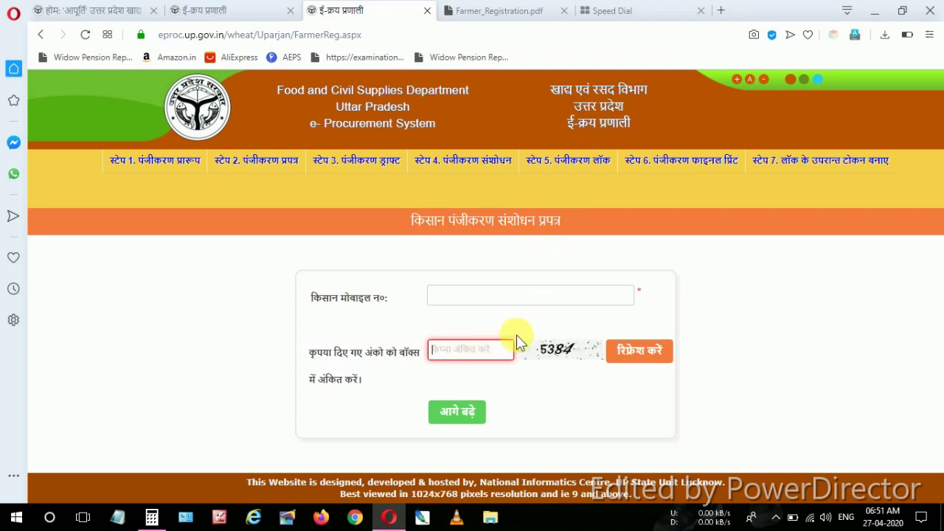
left_click(509, 302)
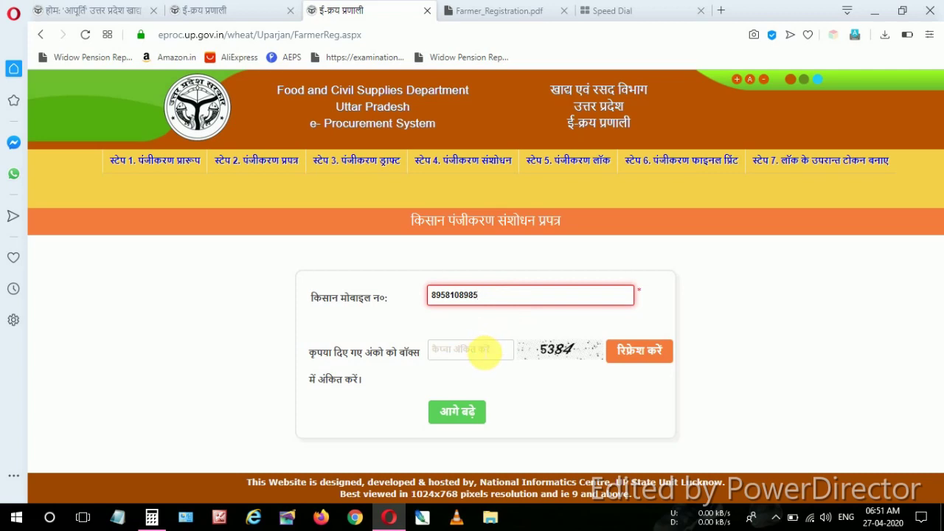
left_click(484, 353)
type("5384")
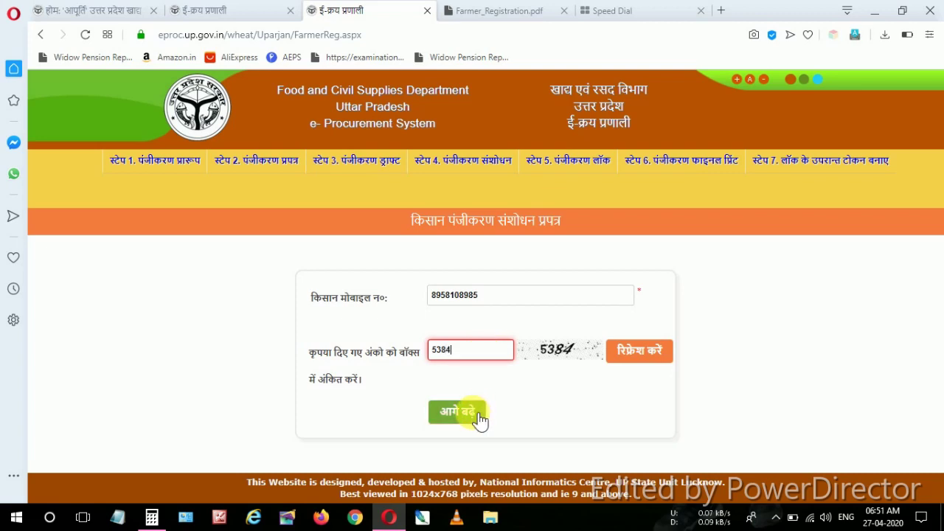
left_click(469, 417)
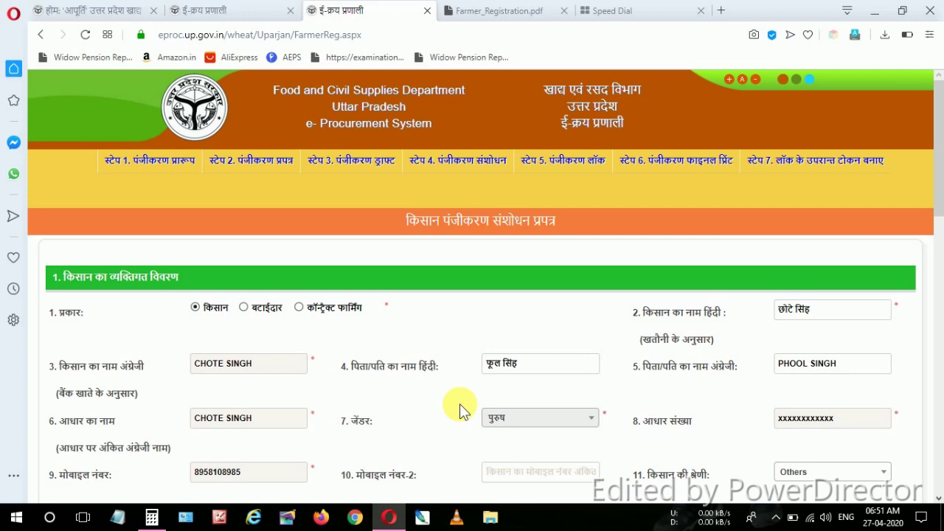
Enter captcha 5384 and save the corrected farmer details with 'संशोधित करें'
scroll(459, 404, "down", 3)
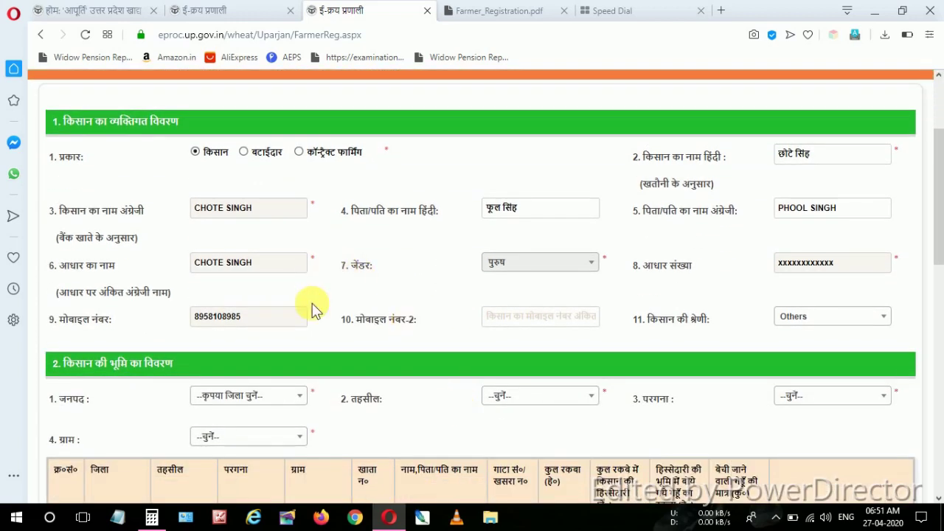
scroll(432, 326, "down", 15)
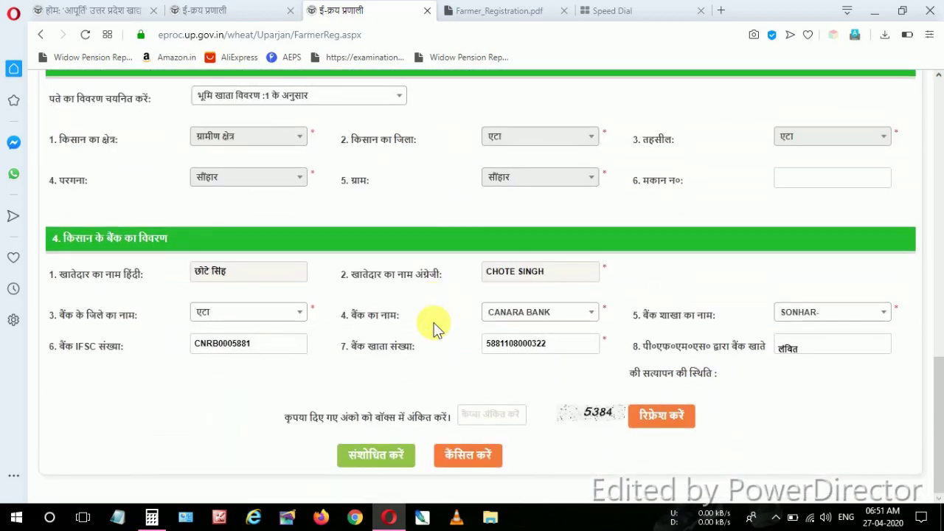
left_click(511, 419)
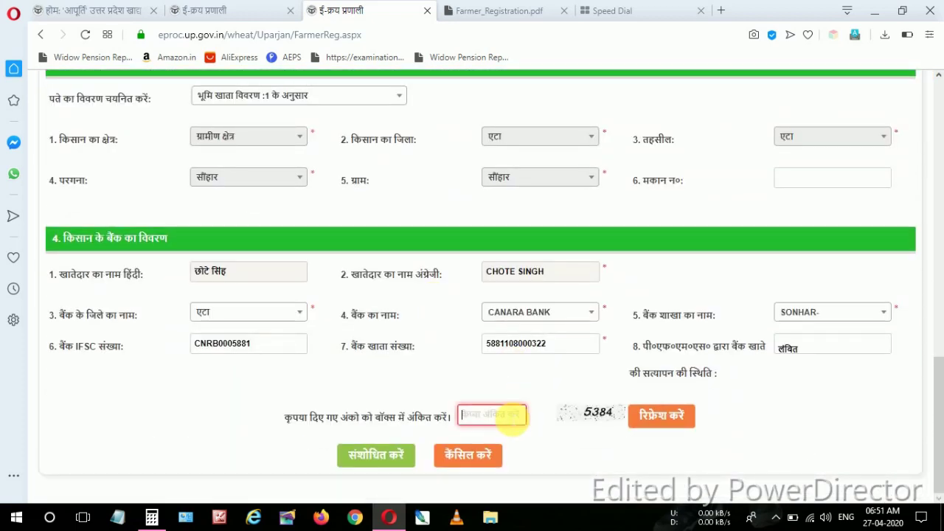
type("5384")
left_click(379, 458)
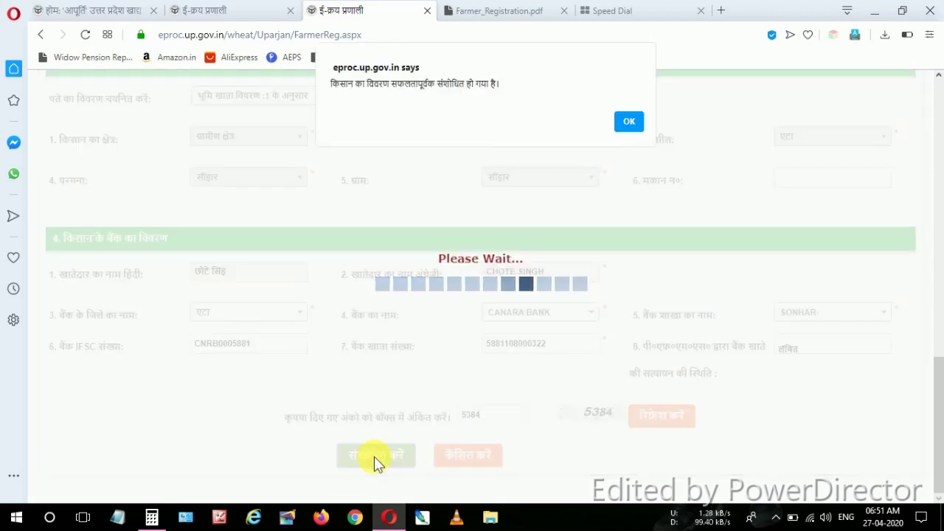
Acknowledge the update success message and go to 'Step 5. पंजीकरण लॉक'
left_click(628, 121)
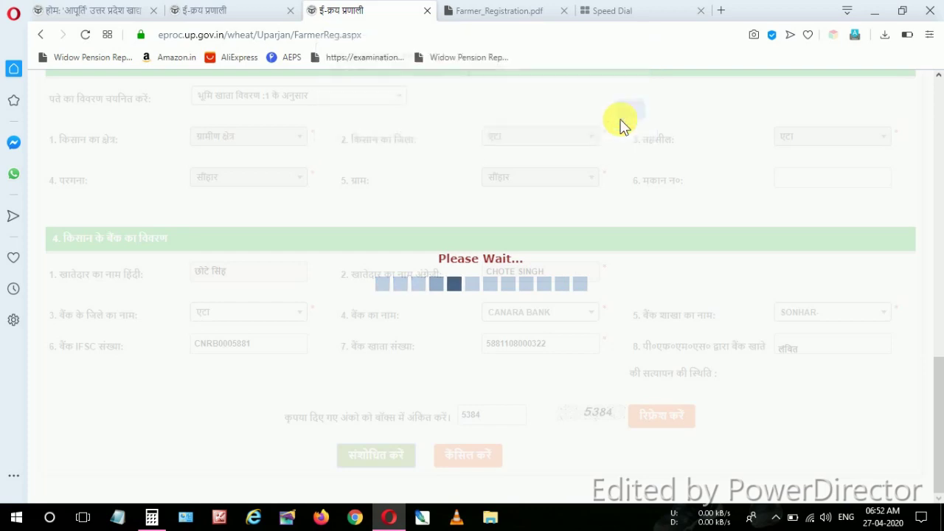
scroll(596, 243, "up", 10)
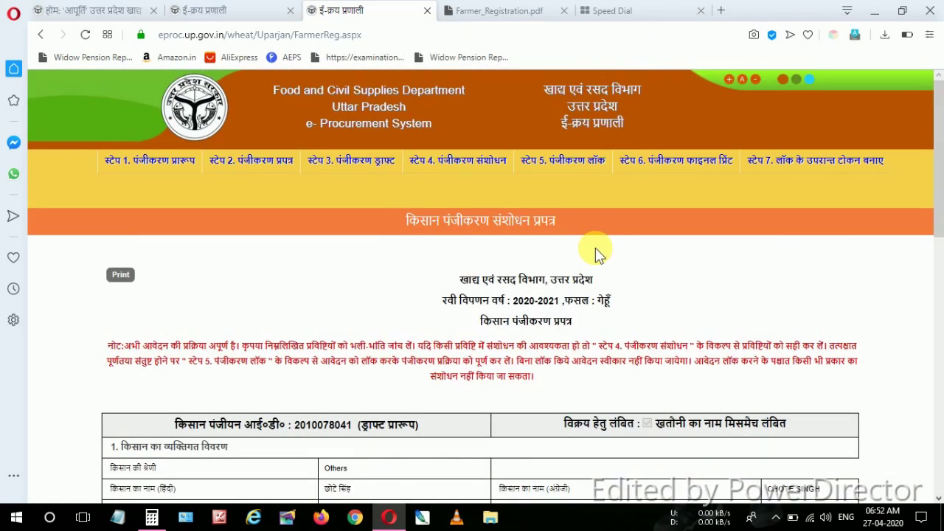
left_click(562, 160)
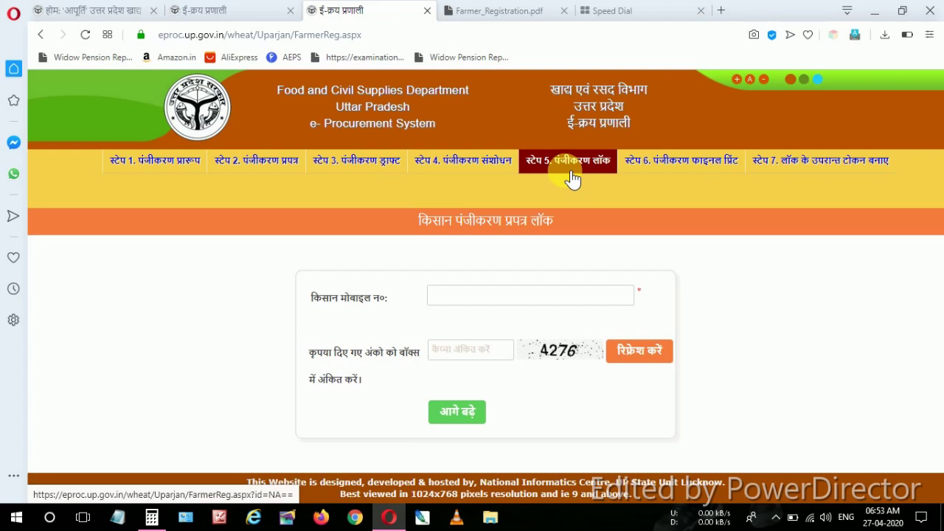
Open the lock page with the farmer's mobile number and captcha 0234, then tick the घोषणा declaration
left_click(575, 171)
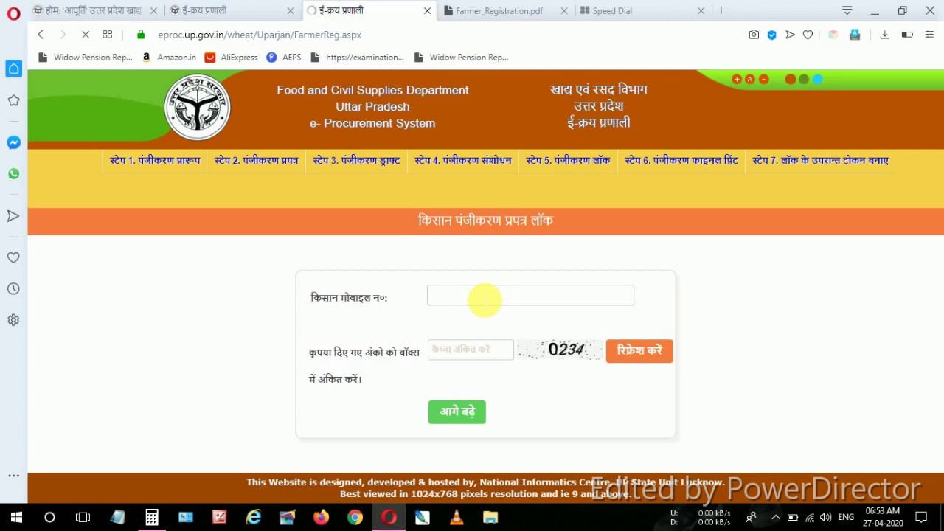
left_click(484, 297)
key("ctrl+v")
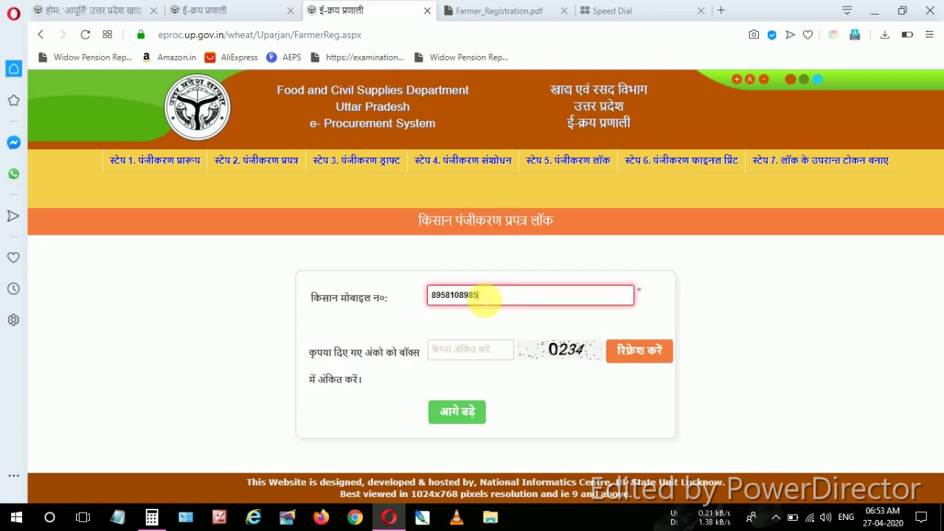
left_click(474, 352)
type("0234")
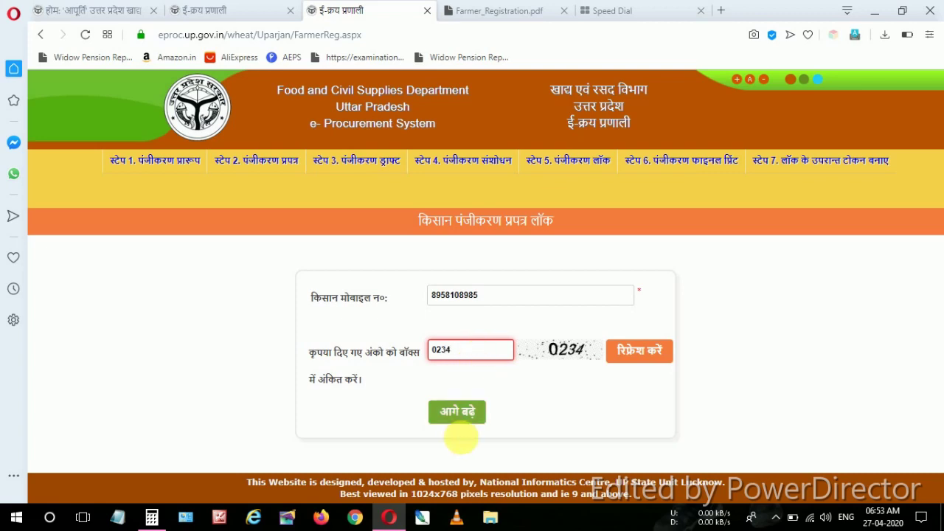
left_click(463, 416)
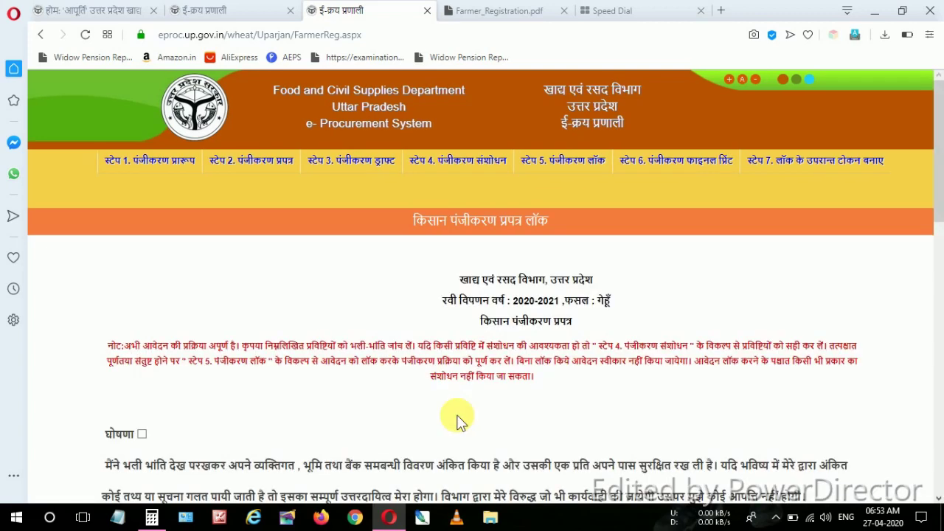
scroll(457, 419, "down", 3)
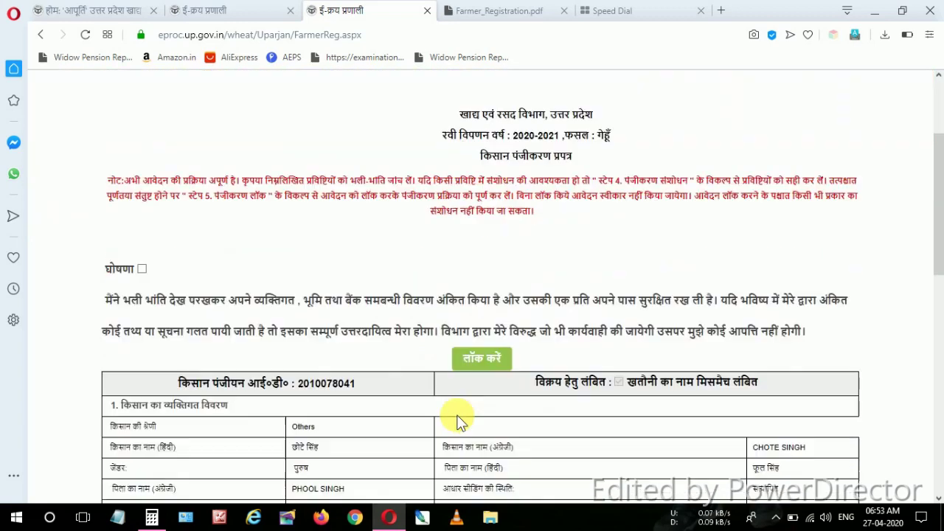
left_click(144, 229)
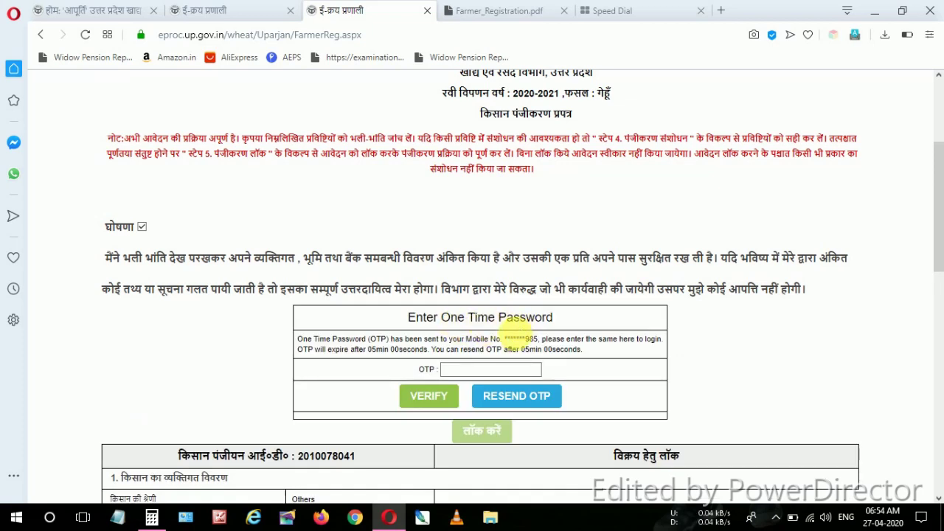
left_click(516, 371)
left_click(516, 370)
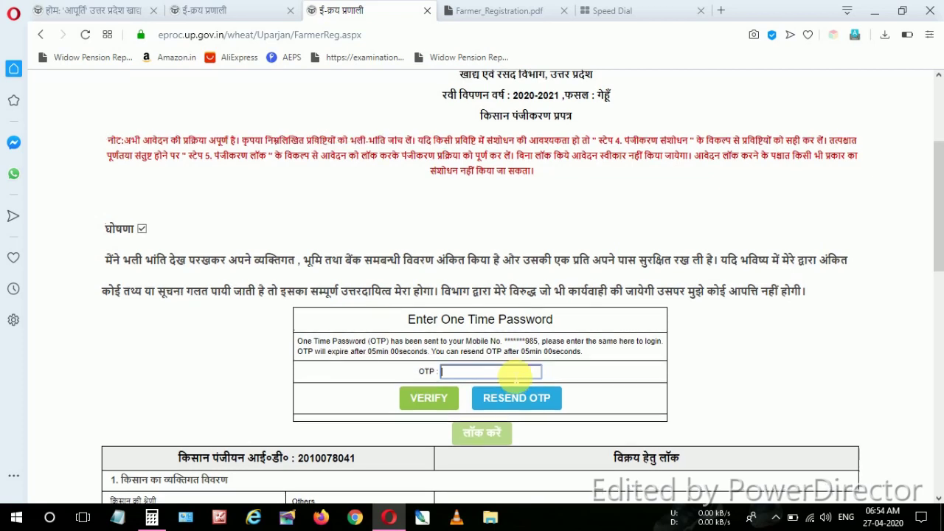
scroll(516, 378, "up", 3)
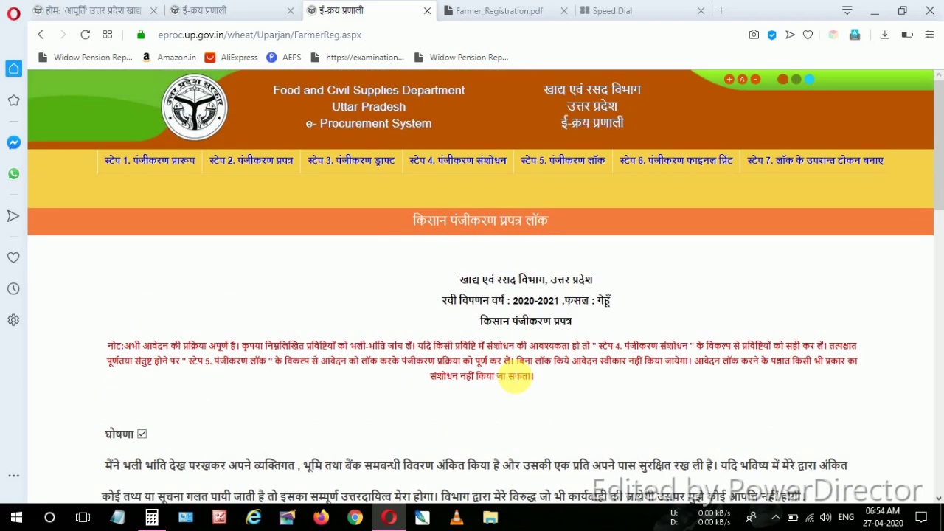